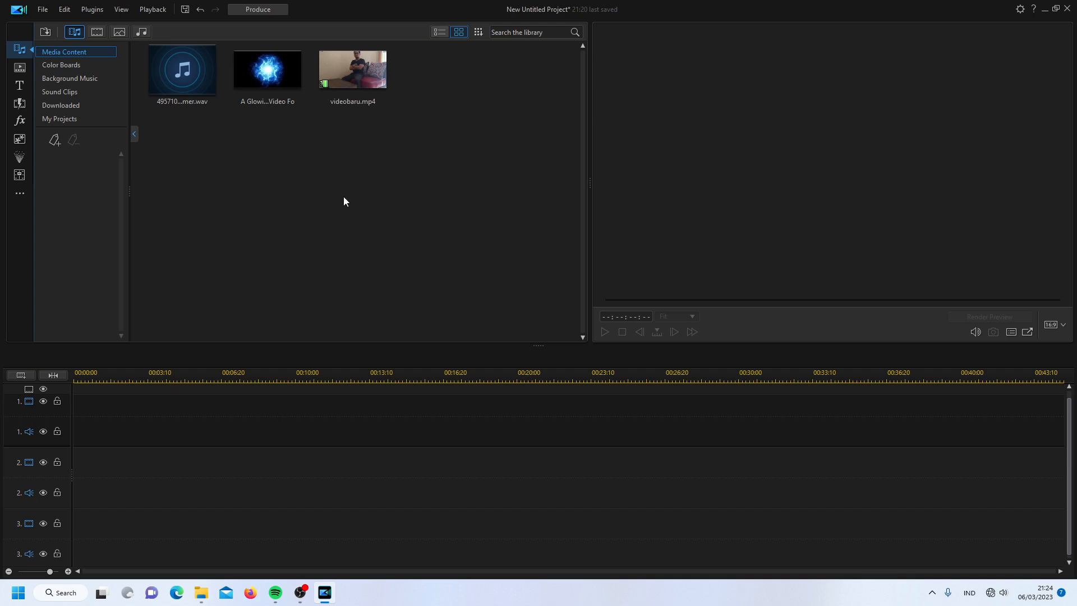
Place videobaru.mp4 at the start of video track 1 and split it at 00:00:02:13
left_click_drag(356, 71, 74, 421)
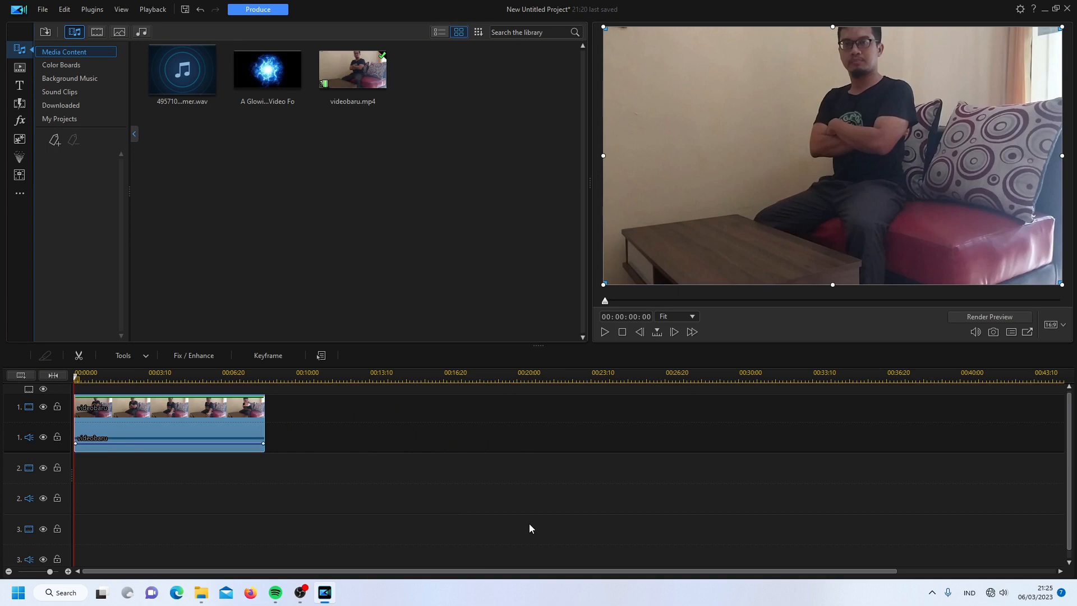
left_click(637, 317)
key("Return")
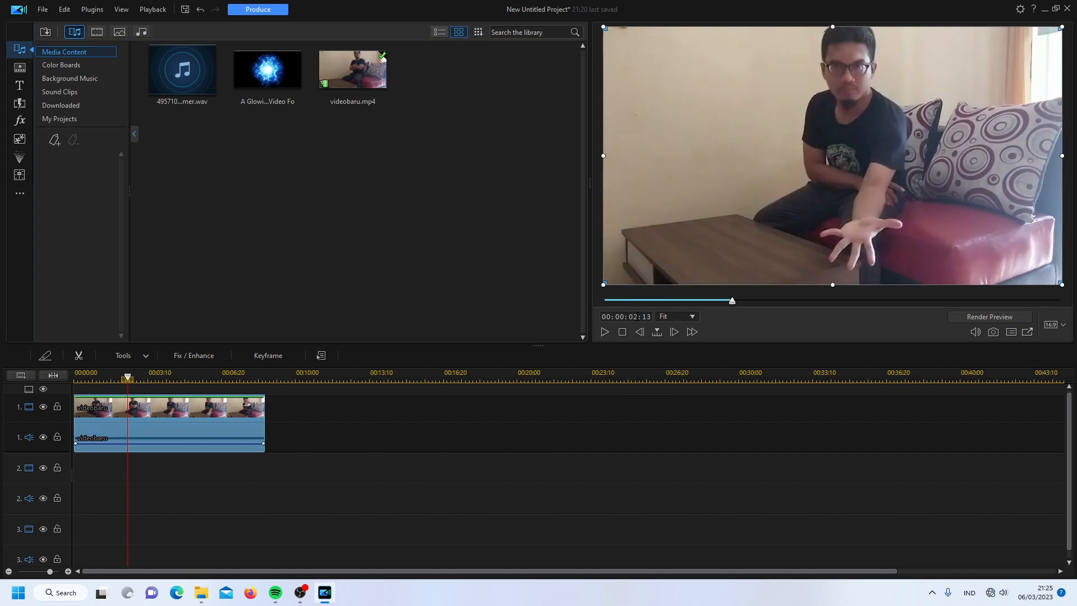
left_click(45, 355)
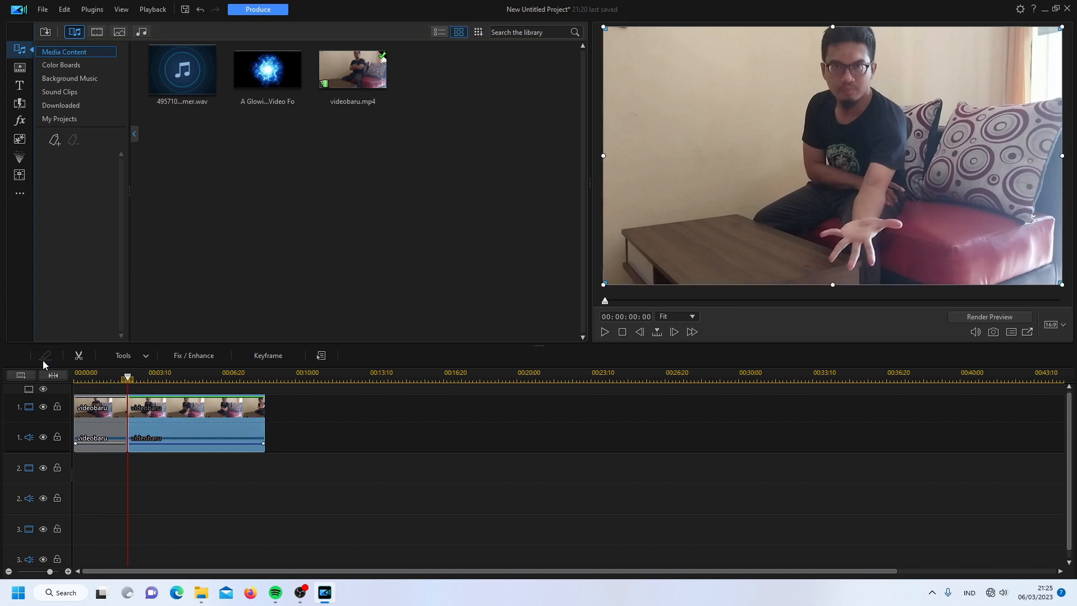
Split the videobaru clip at 00:00:06:05 and delete the segment after that point
left_click(374, 410)
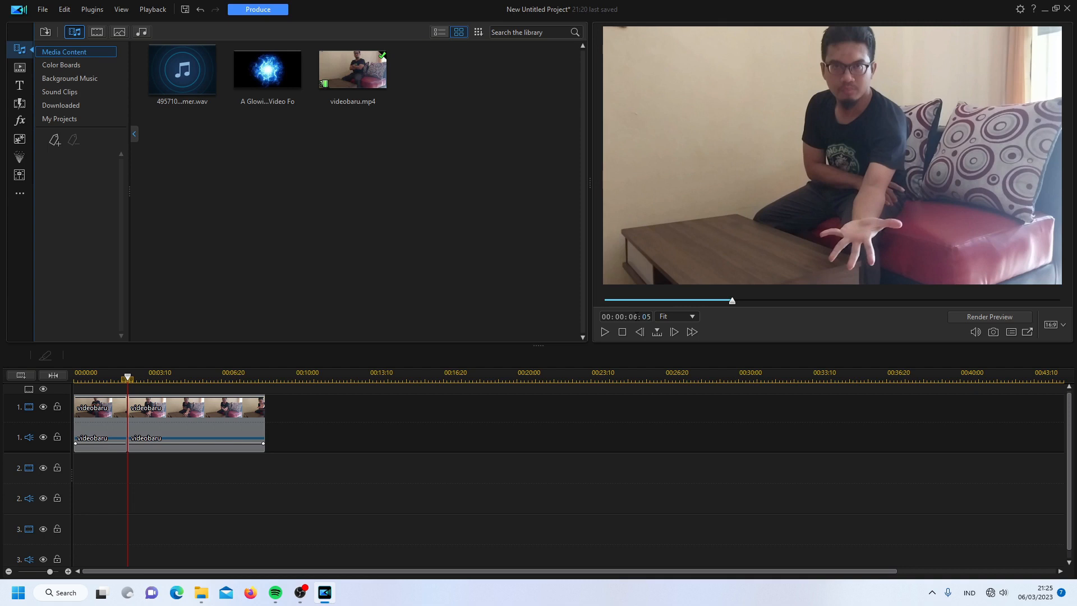
key("Return")
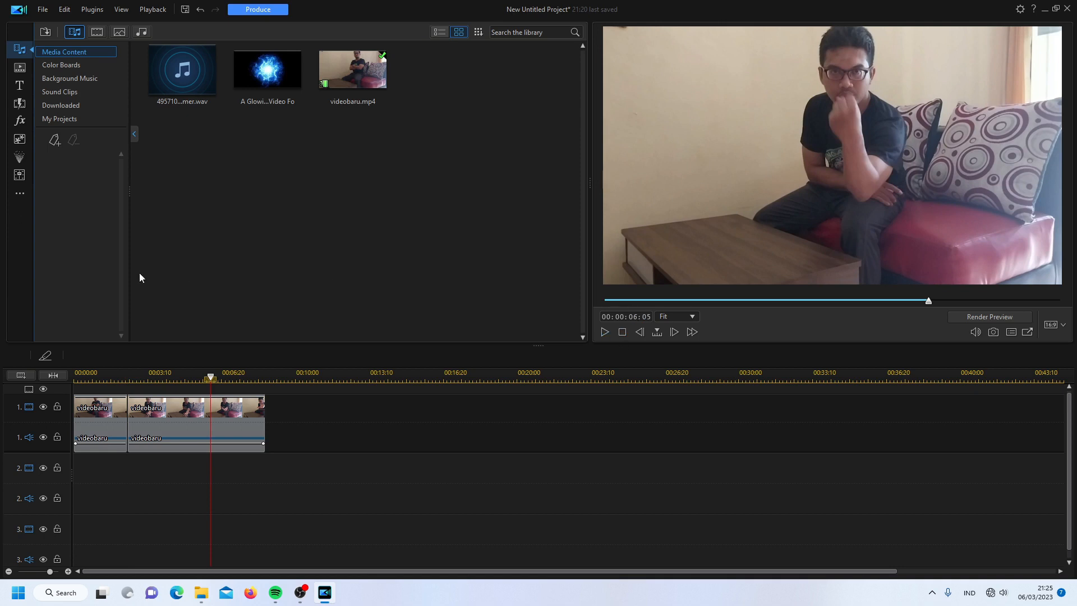
left_click(46, 355)
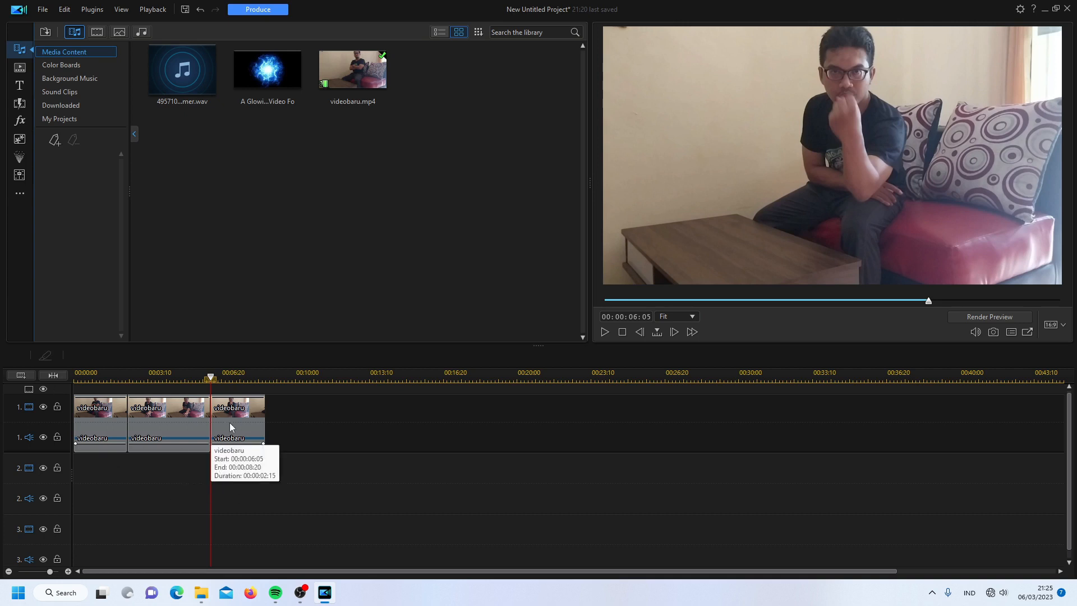
left_click(243, 418)
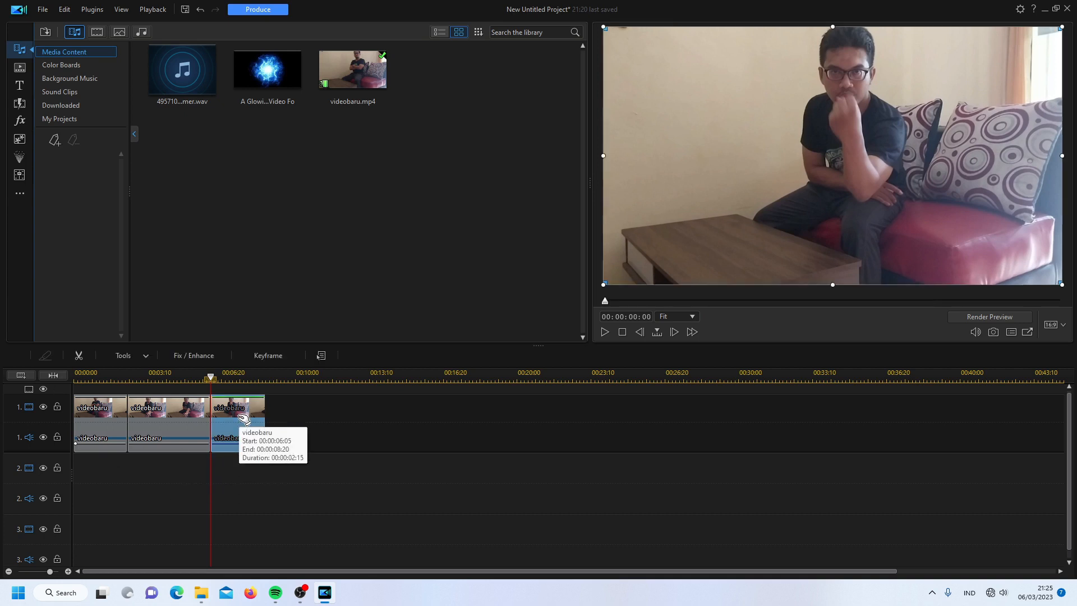
key("Delete")
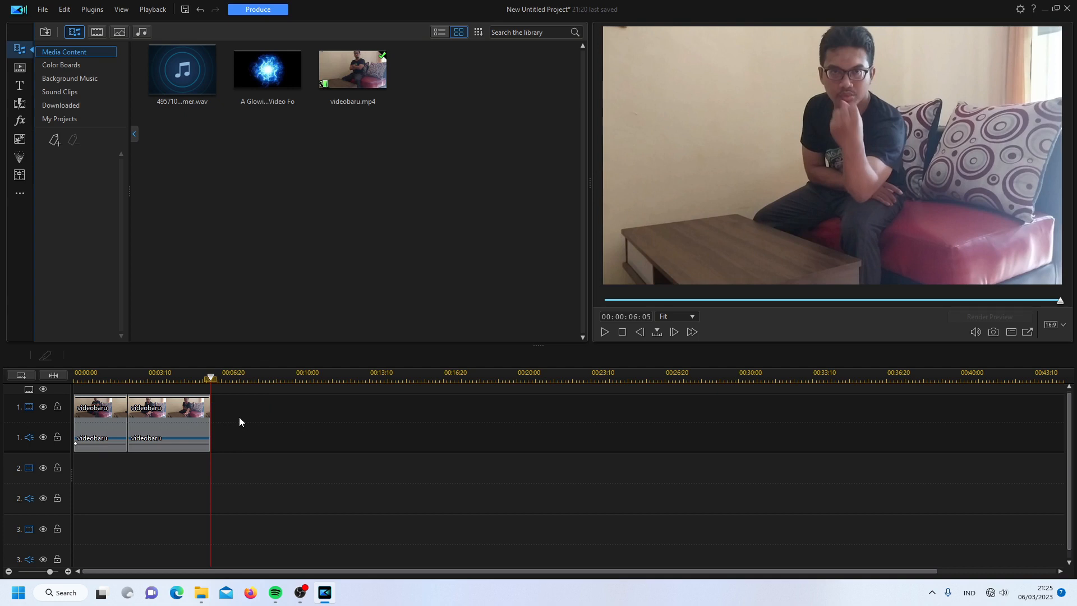
Run the Motion Tracker on the second videobaru segment with the selection box centred on the outstretched hand
left_click(185, 431)
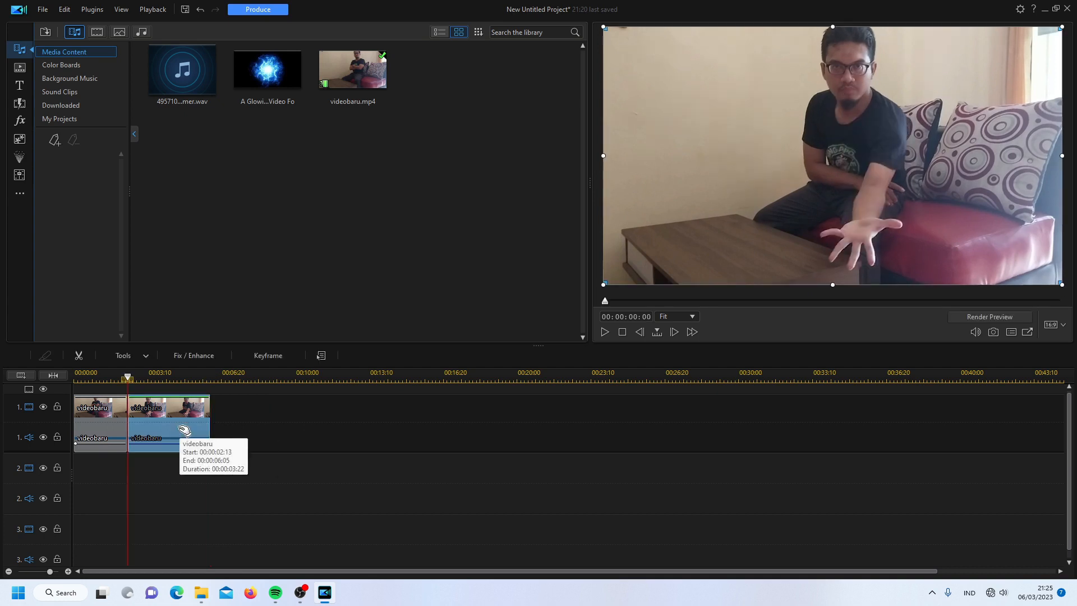
left_click(144, 357)
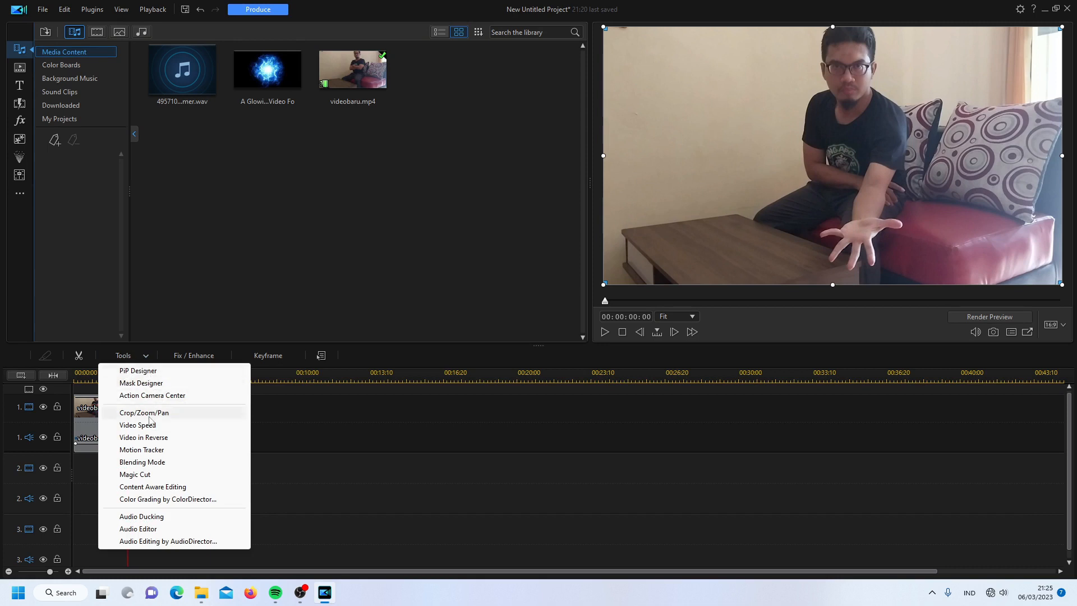
left_click(145, 449)
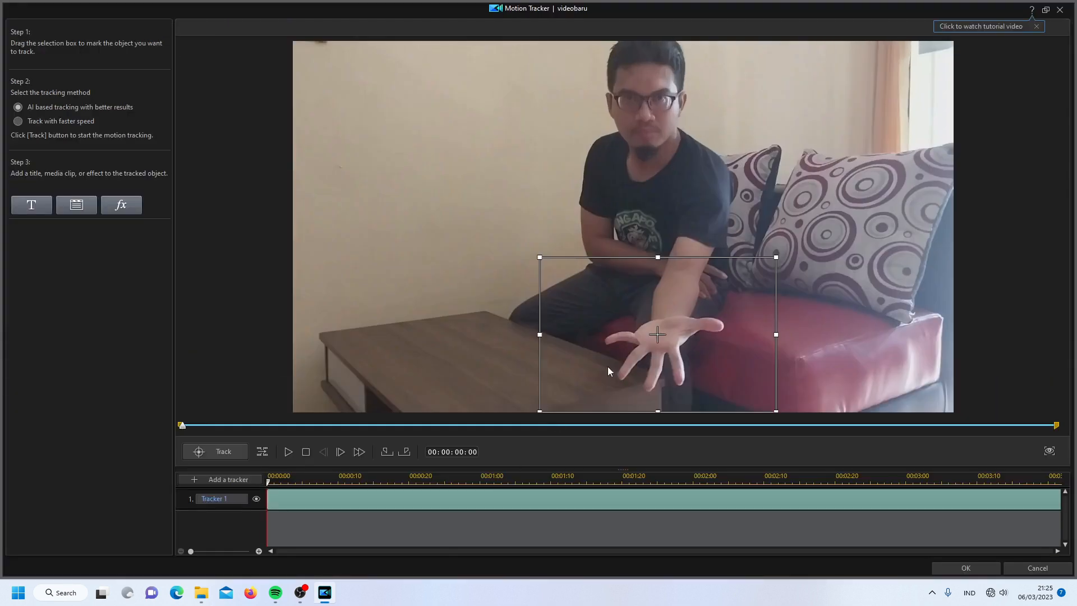
left_click_drag(696, 324, 695, 322)
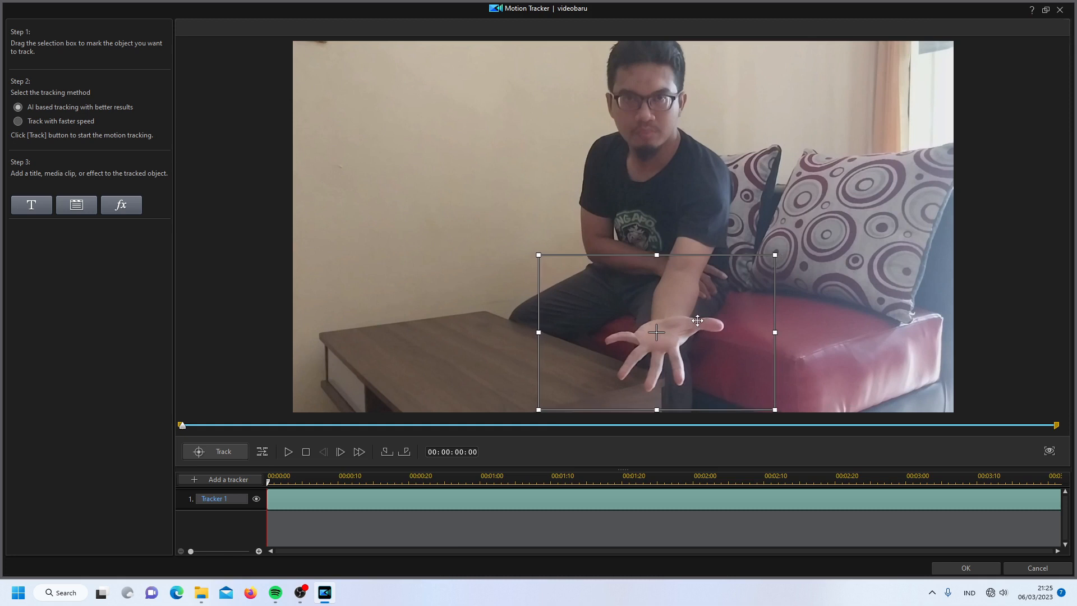
left_click(236, 460)
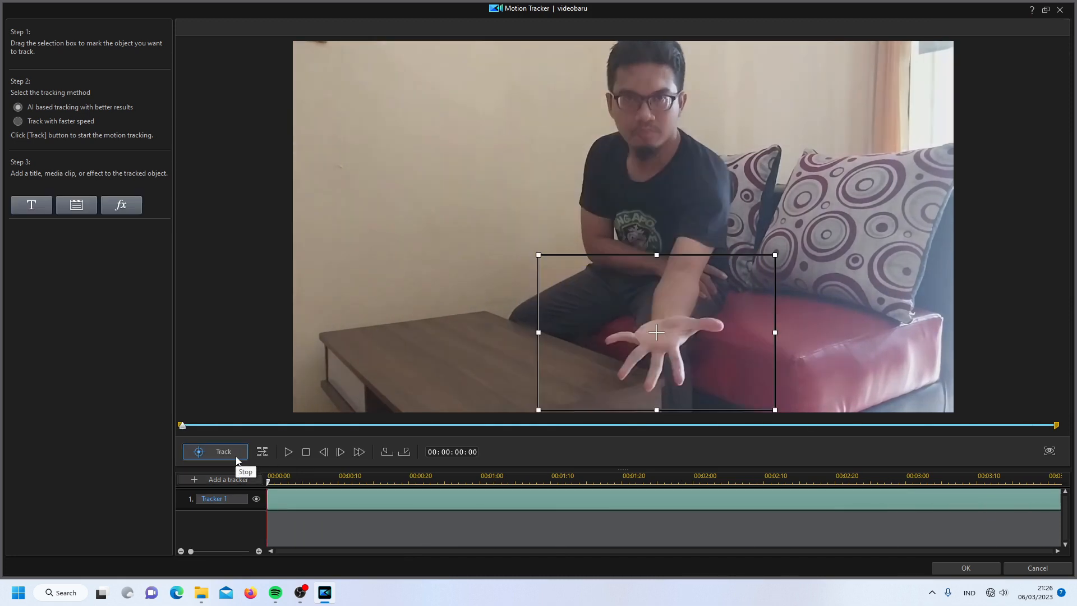
Attach the glowing plasma ball clip from the Media Room to the tracker and position it just above the open palm
left_click(89, 216)
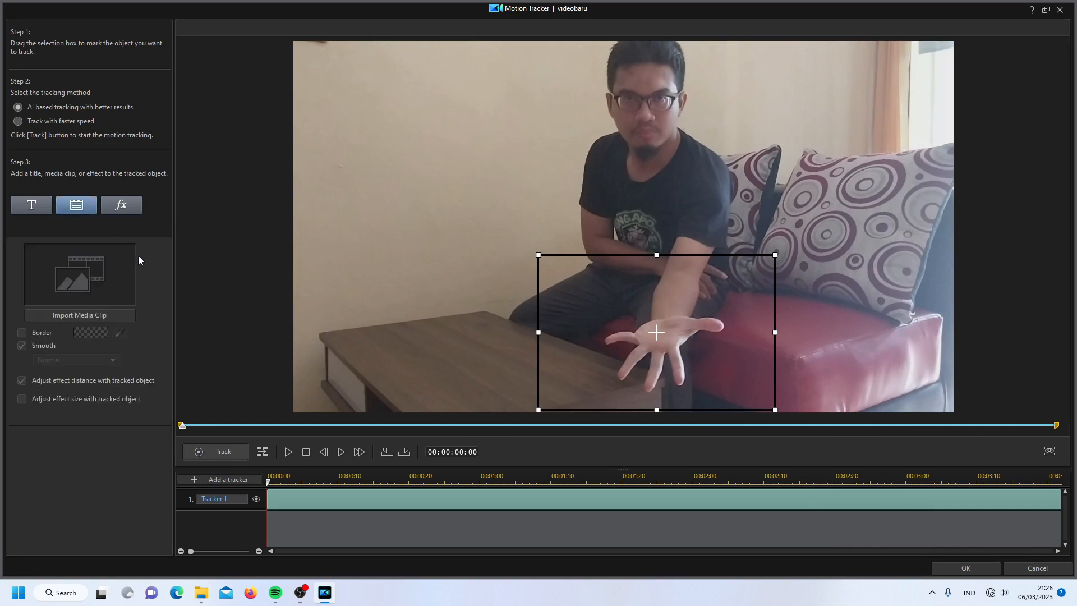
left_click(96, 315)
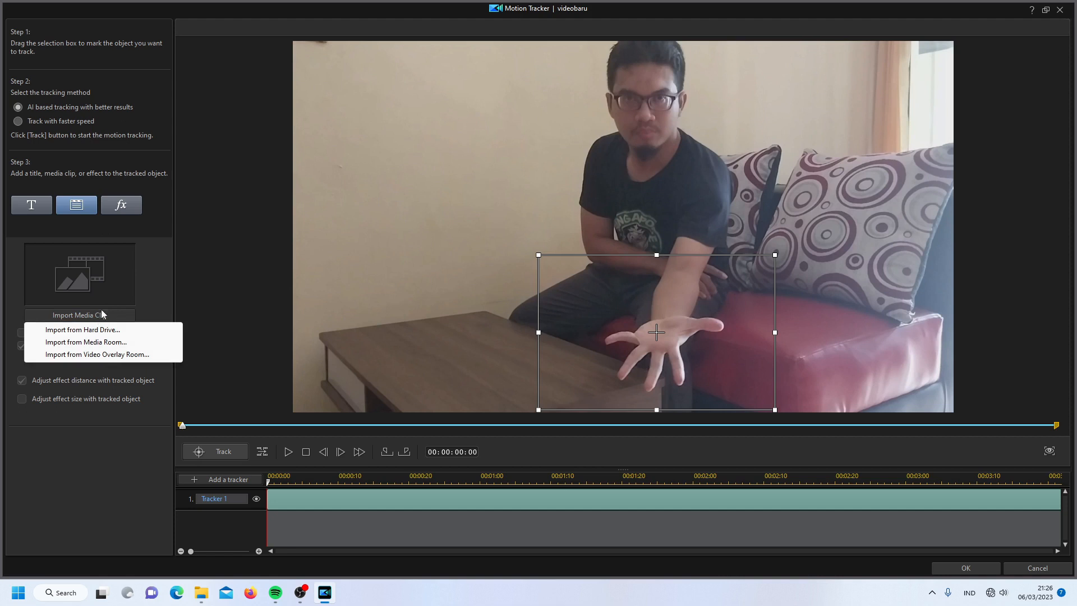
left_click(104, 342)
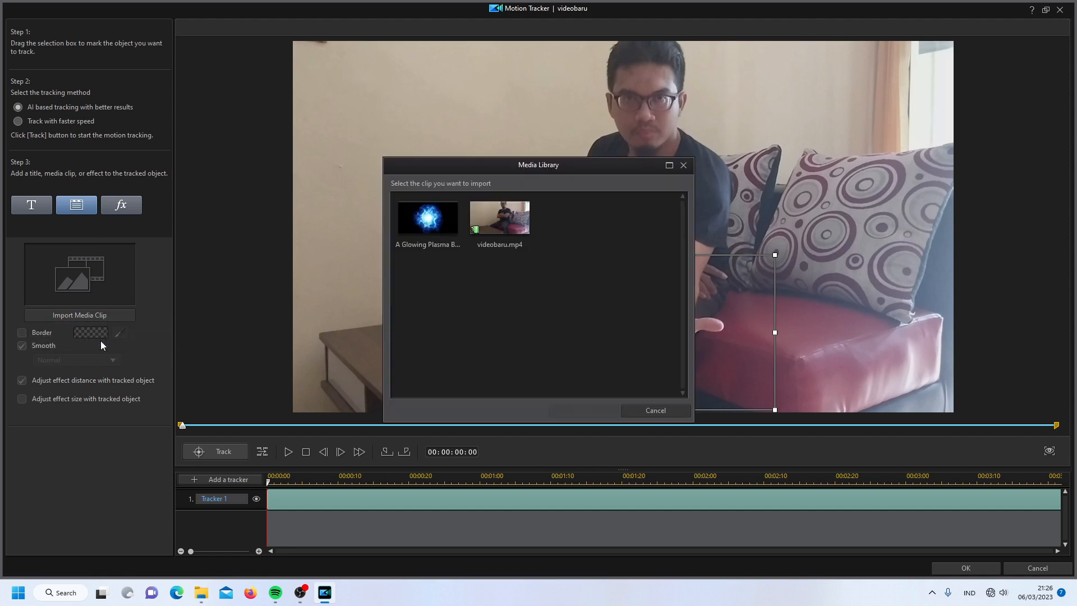
left_click(417, 225)
left_click(572, 409)
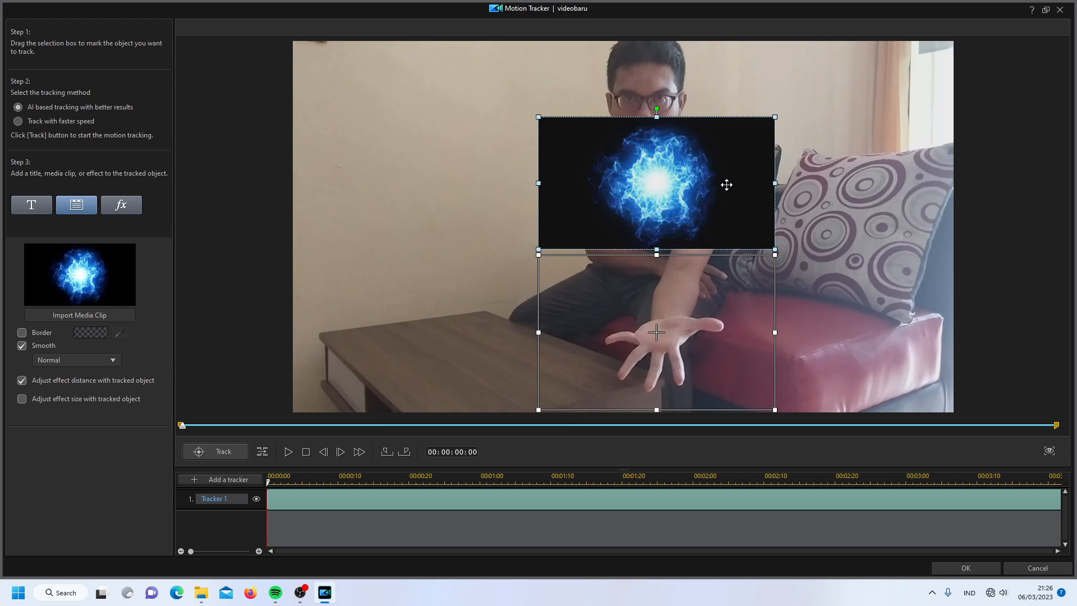
left_click_drag(696, 180, 694, 298)
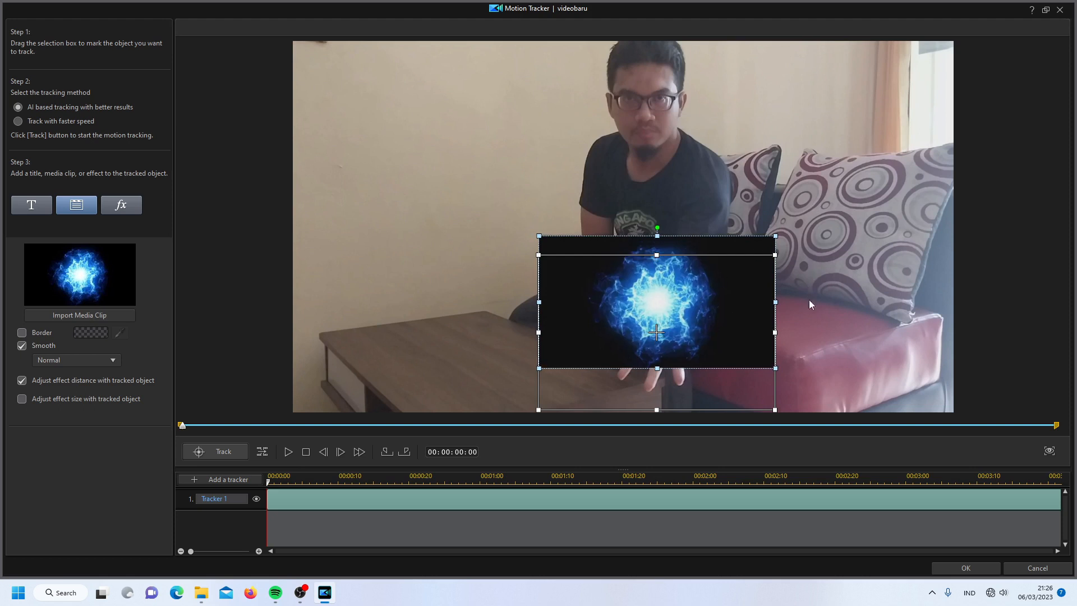
left_click(948, 566)
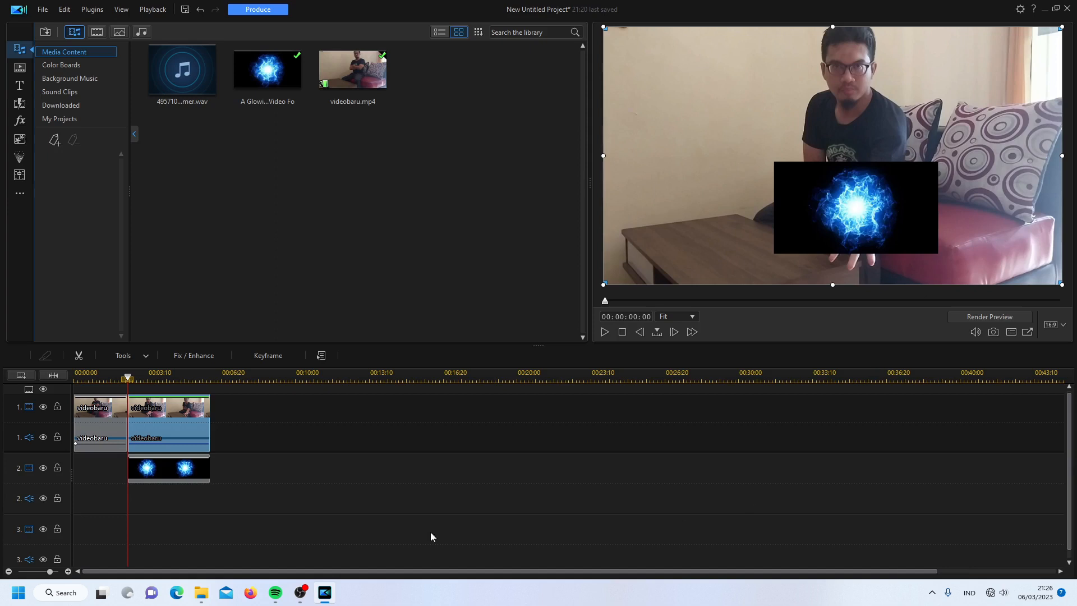
Set the blending mode of the plasma ball clip on track 2 to Screen
left_click(187, 475)
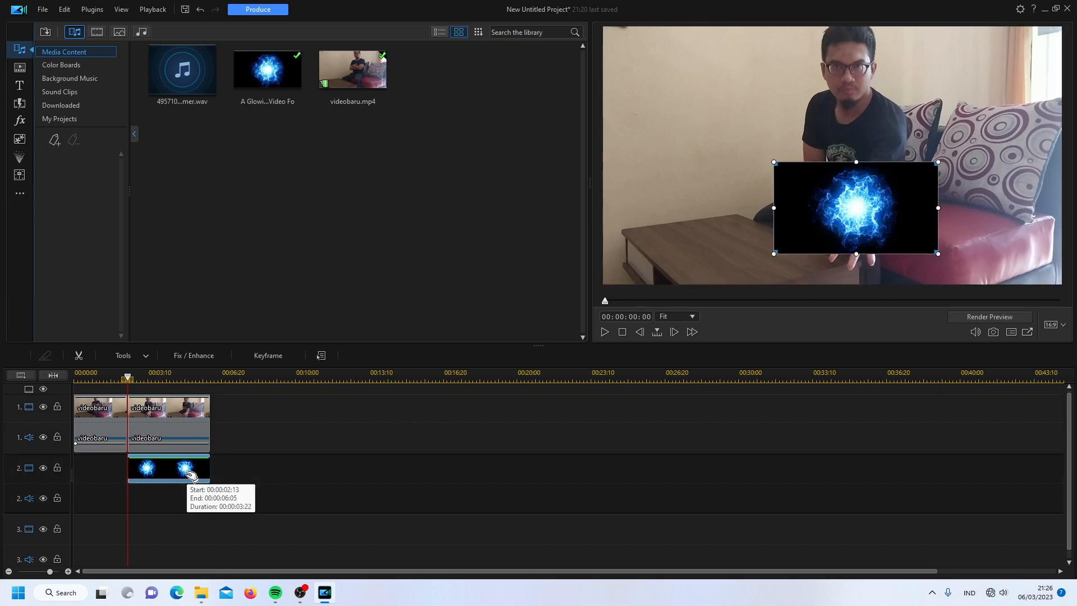
left_click(144, 356)
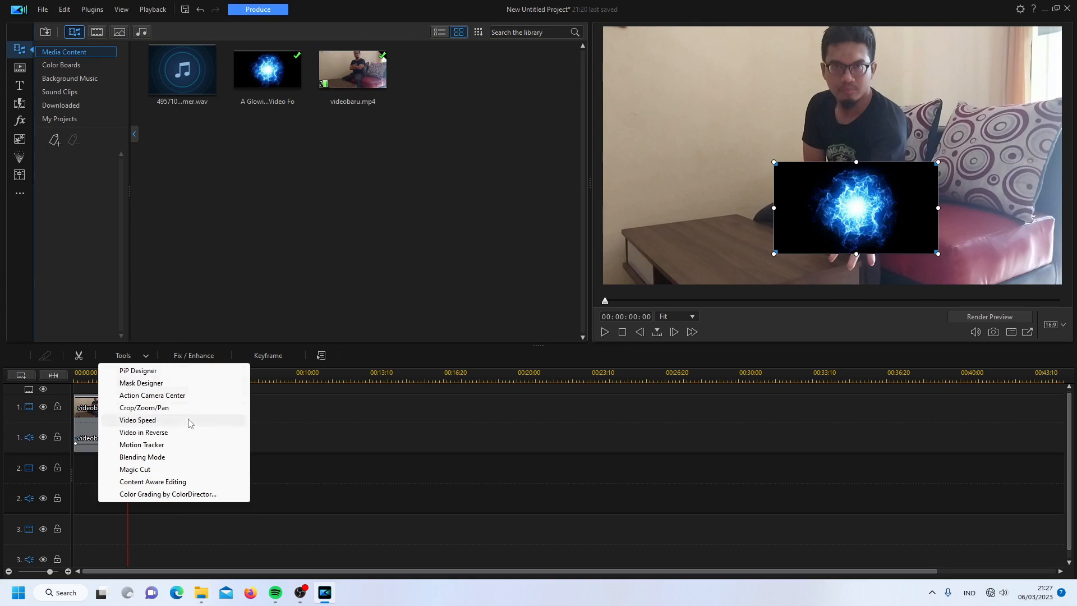
left_click(142, 457)
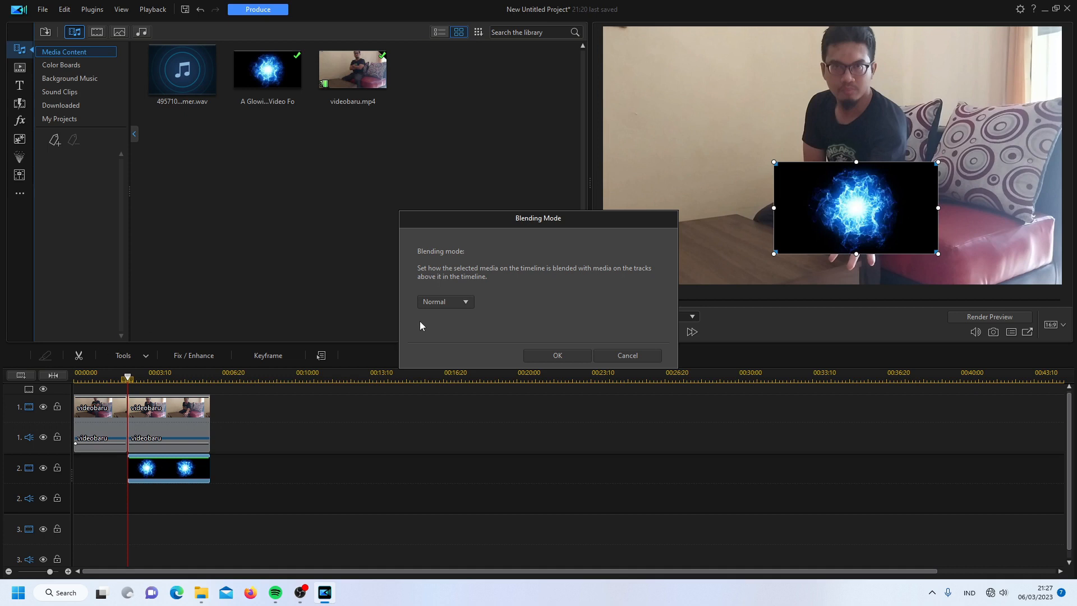
left_click(442, 304)
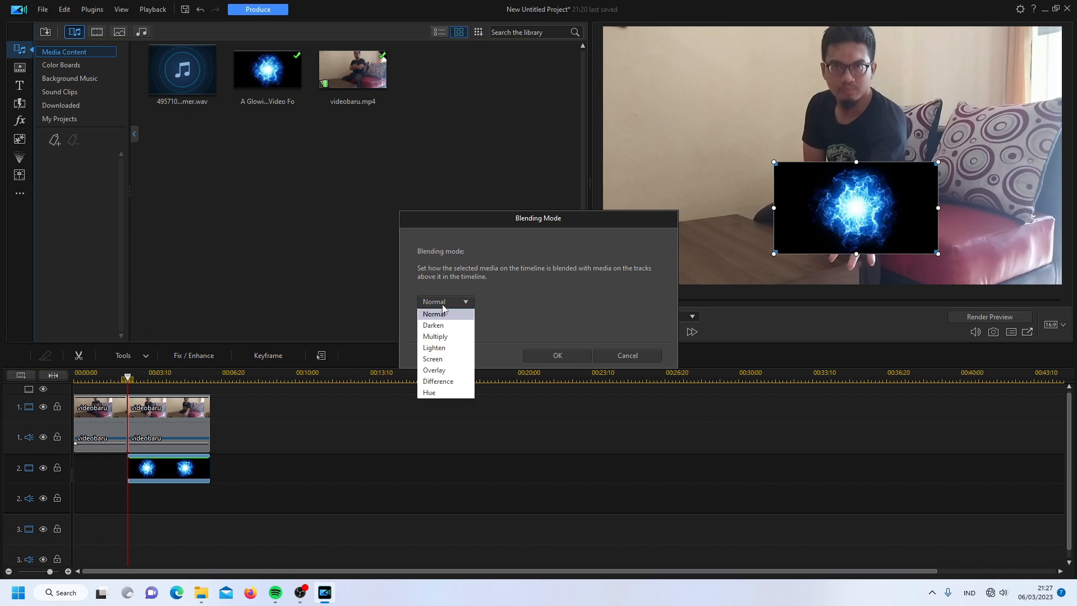
key("Down")
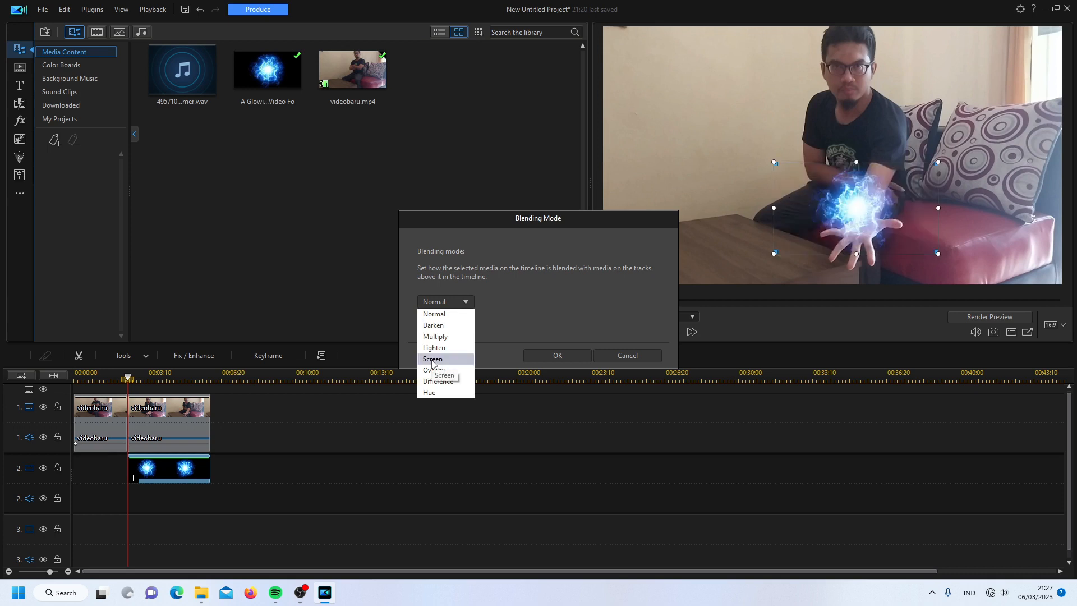
left_click(433, 359)
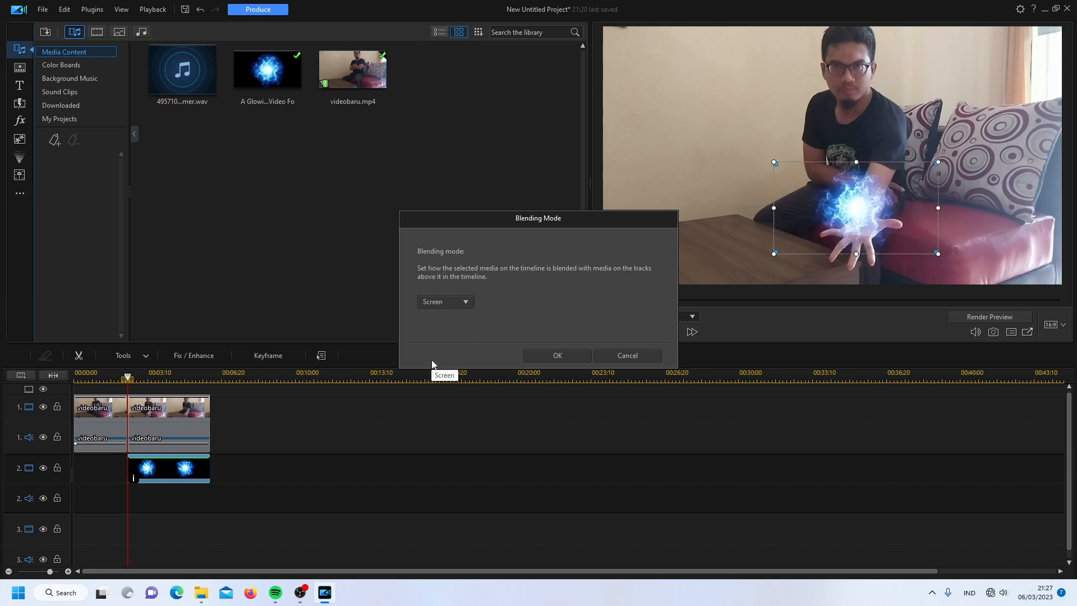
left_click(547, 355)
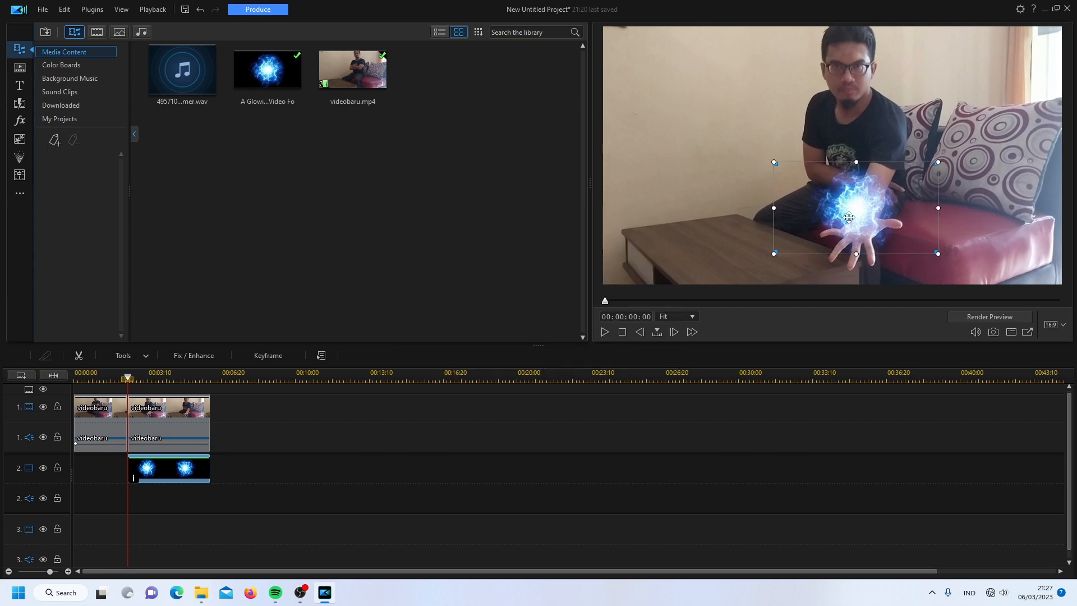
Lower the plasma ball clip's opacity to 23% in the PiP Designer
double_click(180, 466)
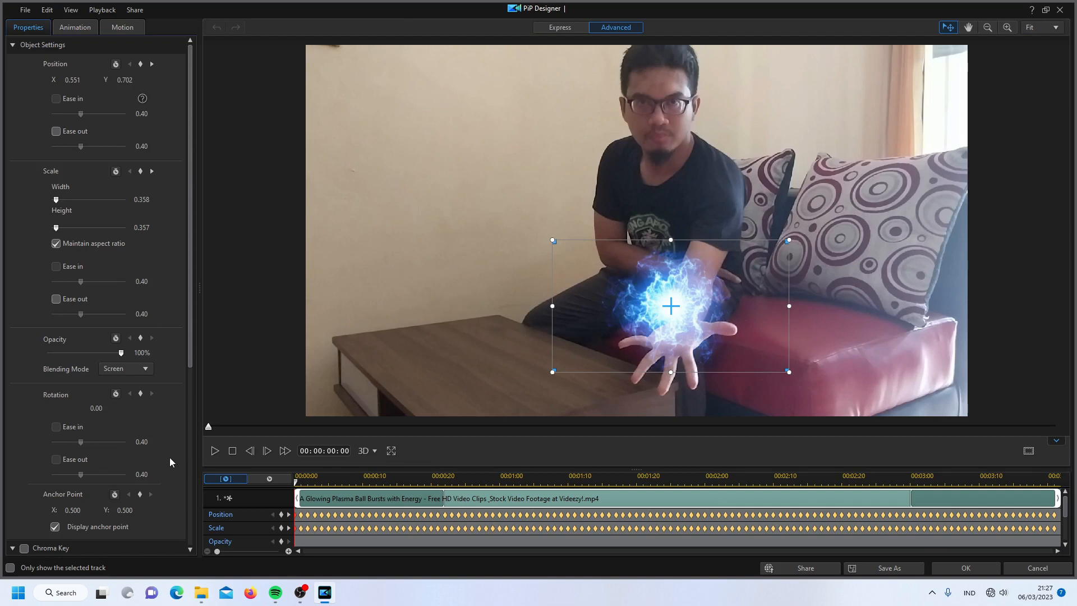
left_click_drag(121, 353, 63, 354)
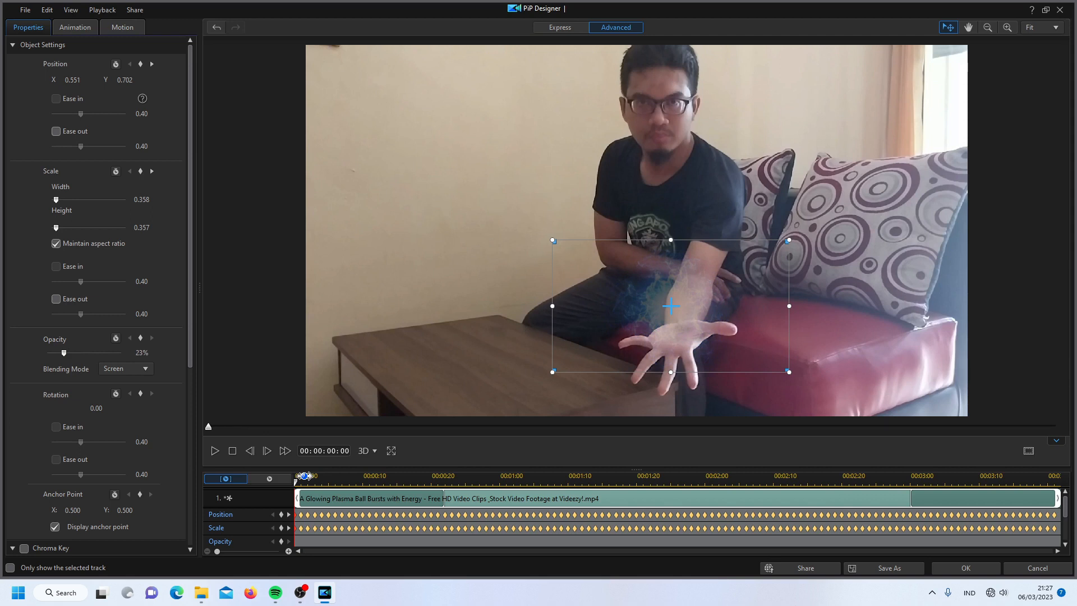
left_click(960, 568)
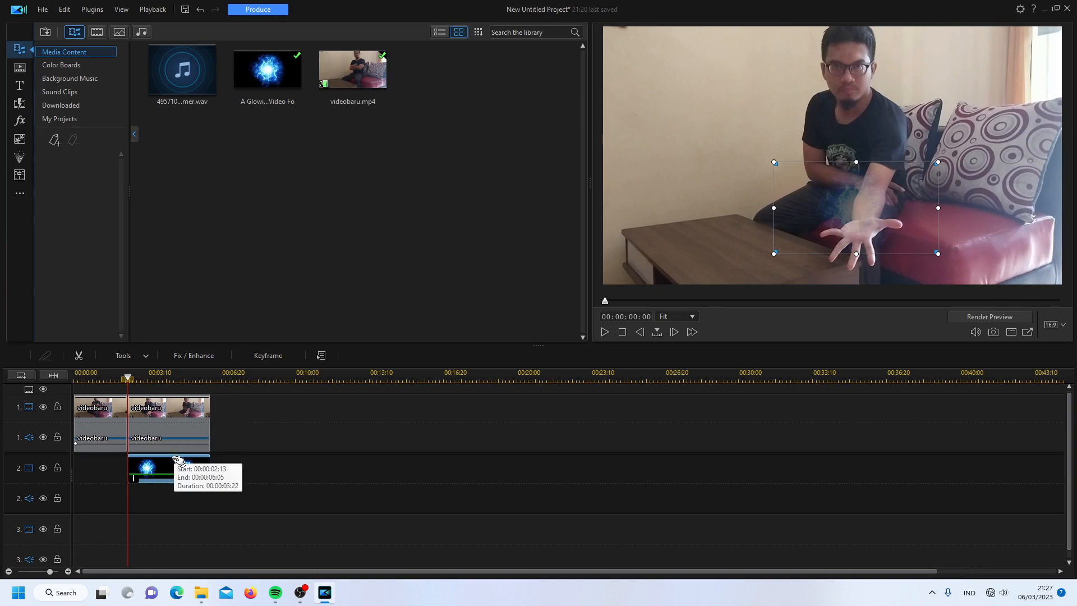
Mask the plasma ball clip in the Mask Designer with a closed custom outline running along the fingertips and around the arm and plasma ball
left_click(146, 357)
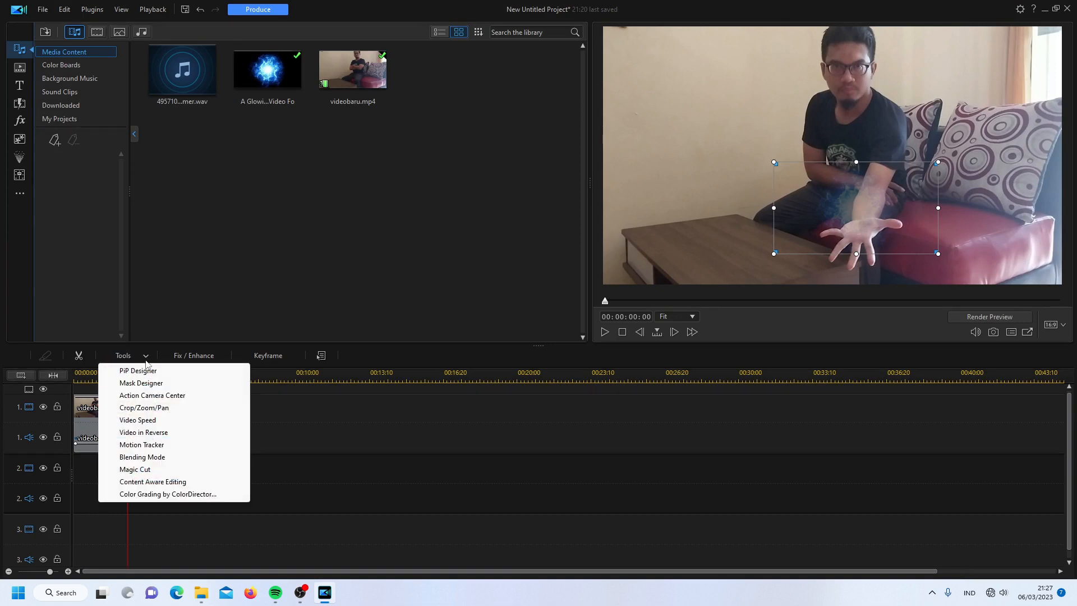
left_click(149, 383)
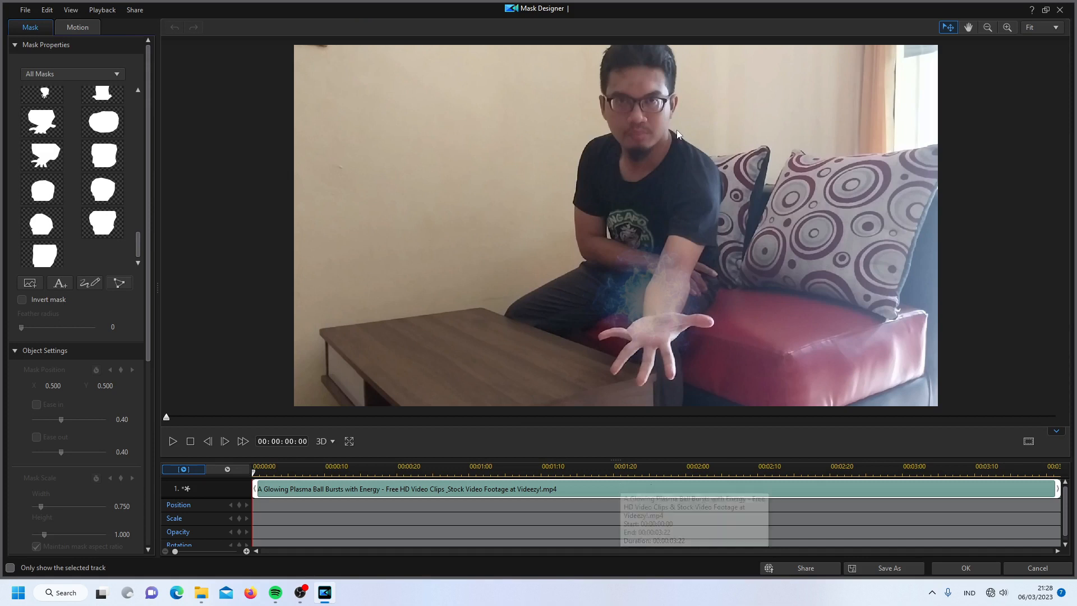
left_click(120, 284)
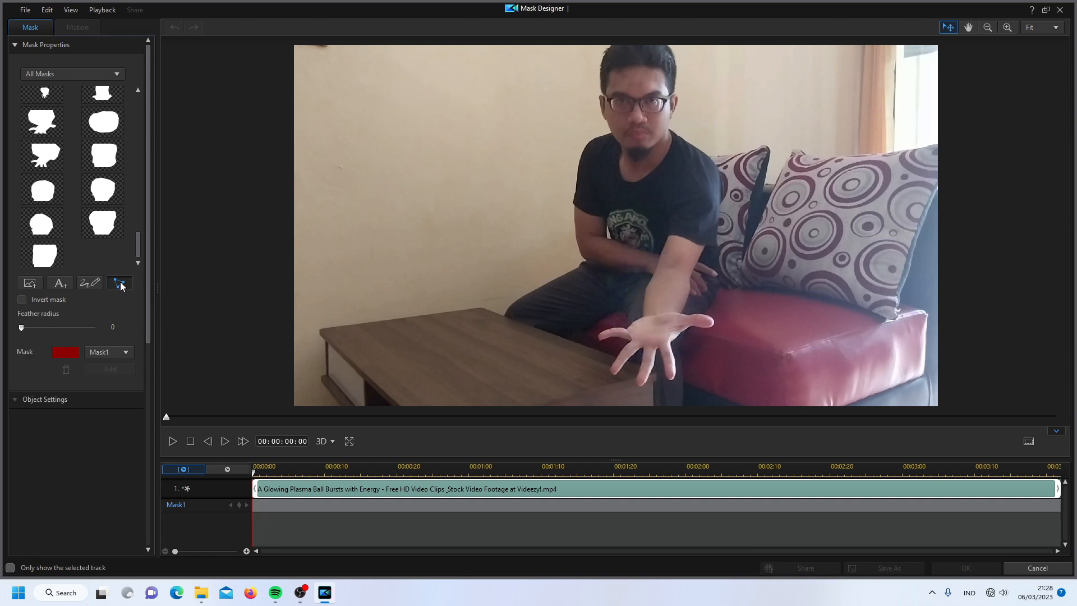
left_click(1054, 29)
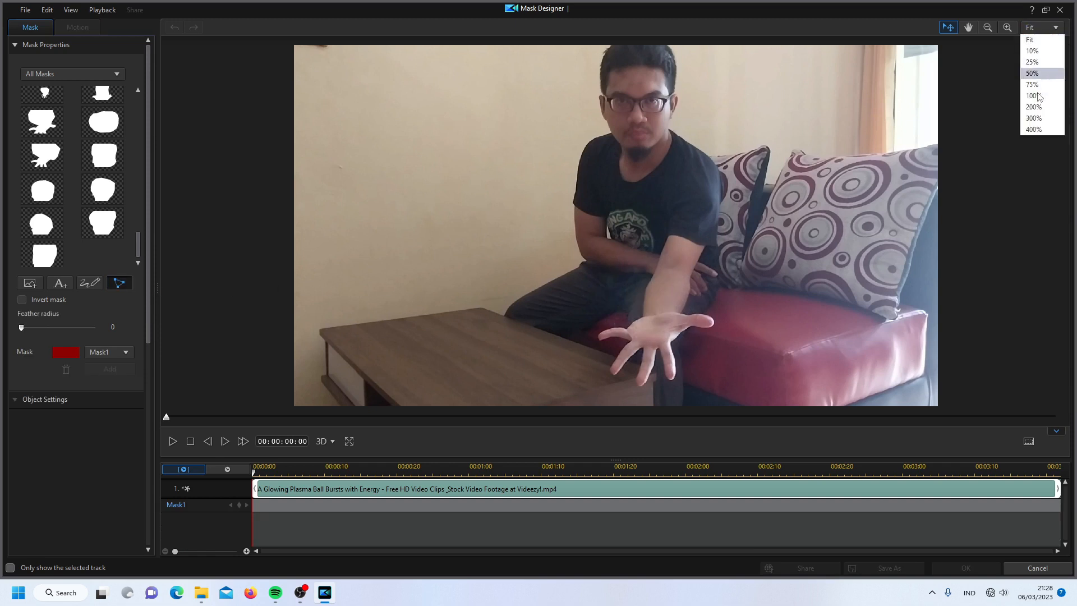
left_click(1038, 135)
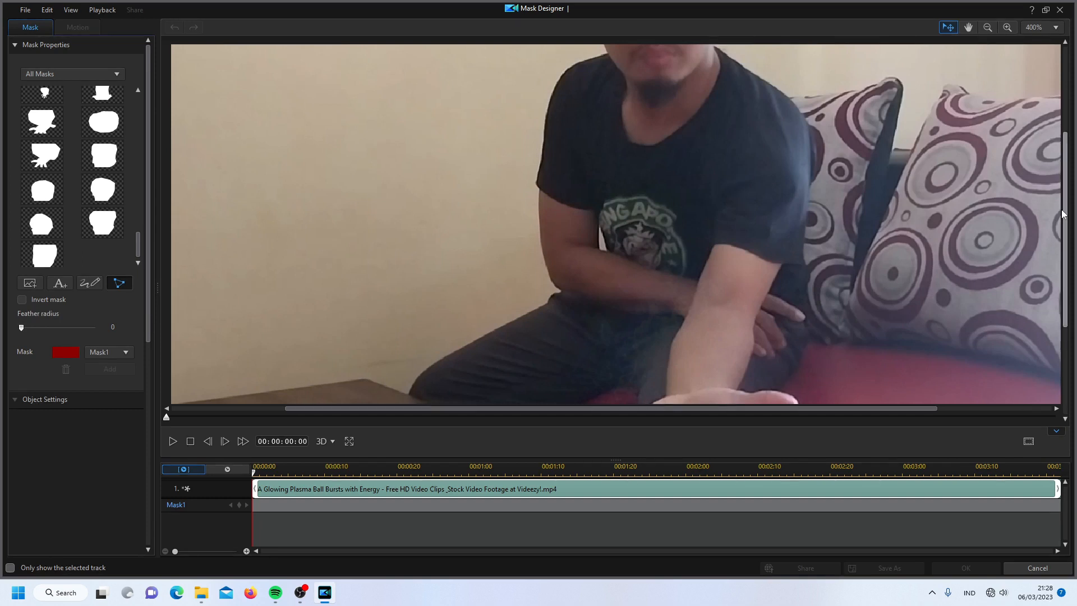
left_click_drag(1069, 217, 1061, 292)
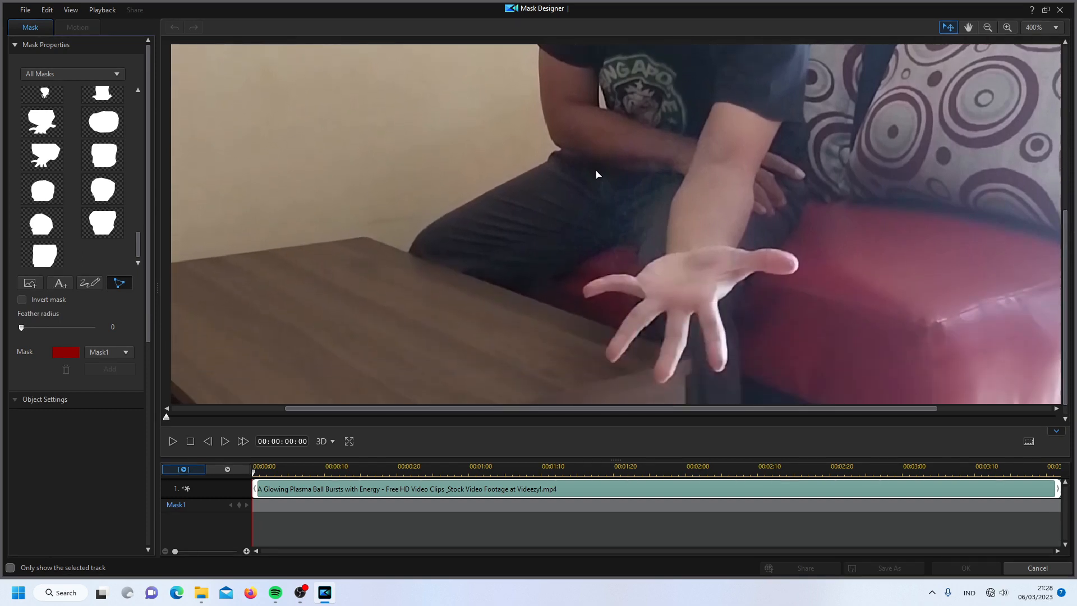
left_click(583, 284)
left_click(589, 299)
left_click(599, 324)
left_click(603, 333)
left_click(605, 341)
left_click(606, 350)
left_click(606, 356)
left_click(611, 360)
left_click(616, 360)
left_click(670, 376)
left_click(685, 373)
left_click(694, 373)
left_click(703, 371)
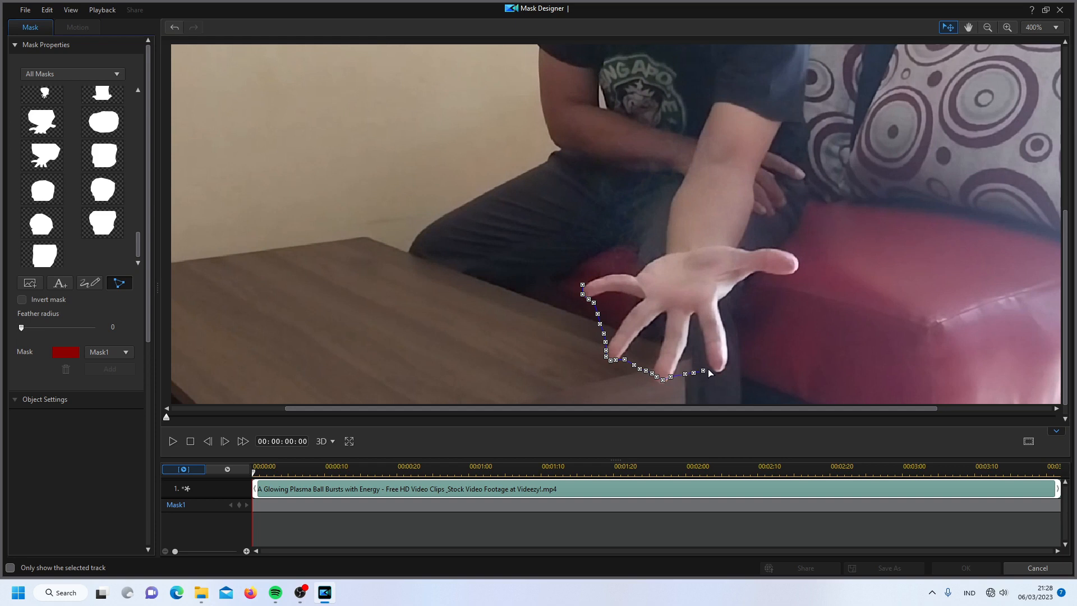
left_click(721, 370)
left_click(726, 363)
left_click(799, 271)
left_click(800, 264)
left_click(771, 54)
left_click(715, 46)
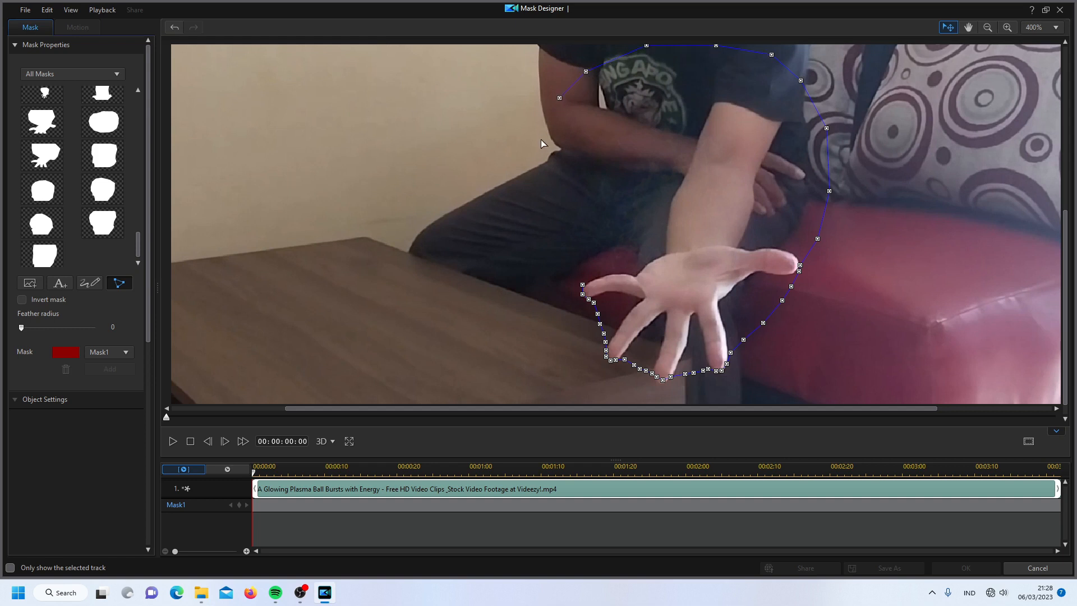
left_click(570, 269)
left_click(574, 277)
left_click(583, 285)
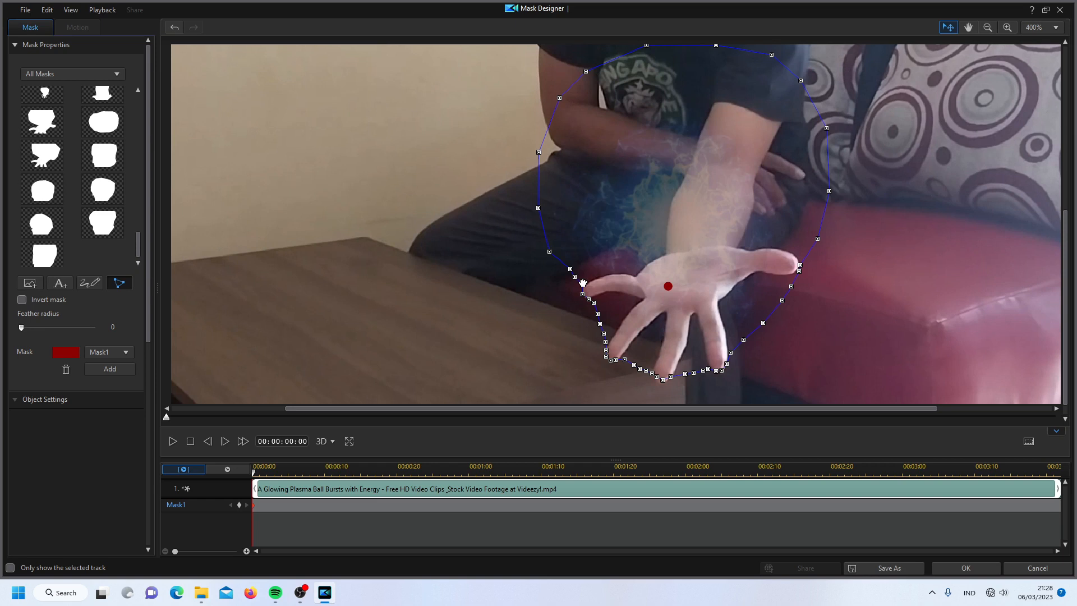
left_click(959, 569)
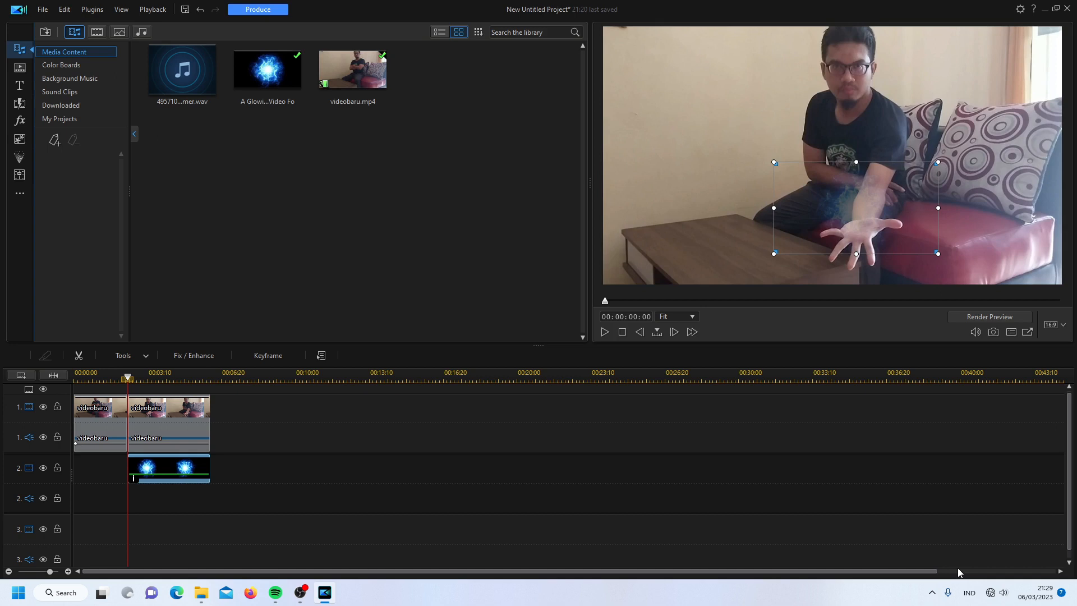
Raise the plasma ball clip's opacity to 100% in the PiP Designer and add an 80% opacity keyframe at 00:00:03:00
double_click(165, 469)
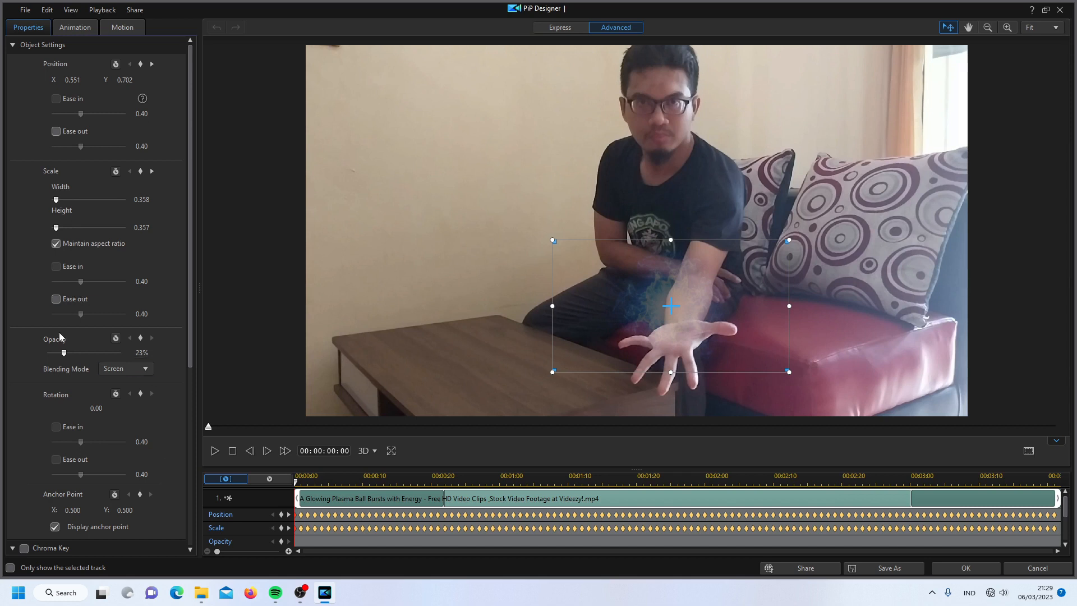
left_click_drag(65, 353, 132, 364)
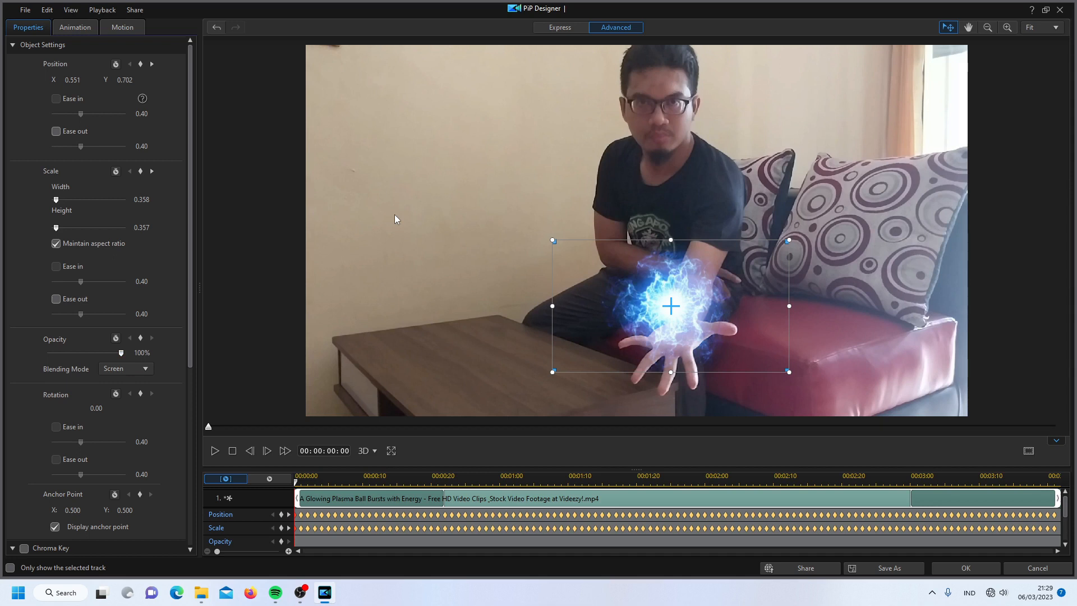
left_click(334, 452)
type("03")
key("Return")
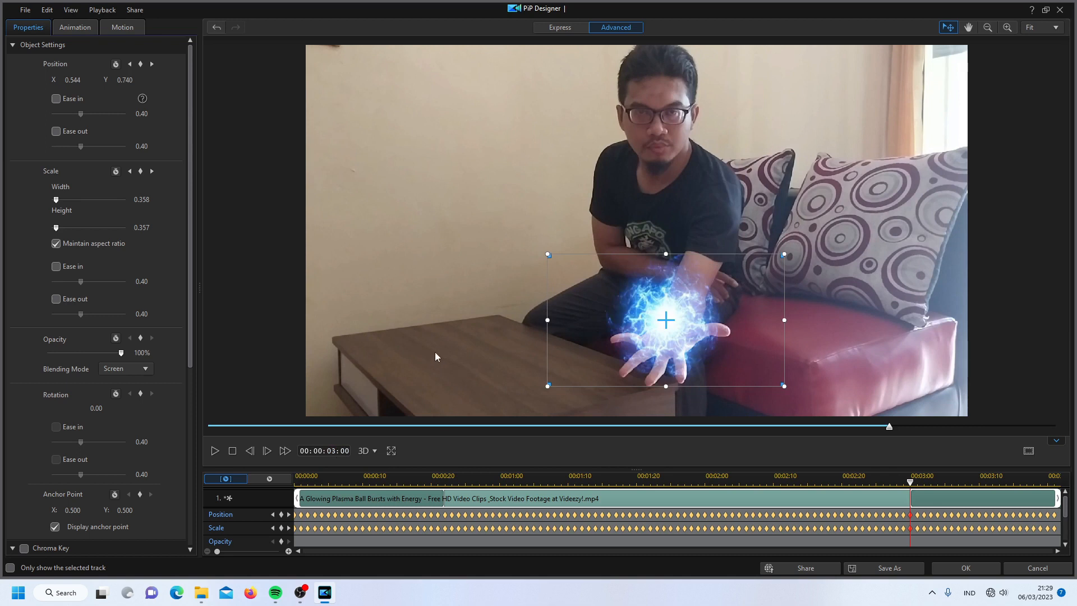
left_click(140, 338)
left_click_drag(120, 355, 106, 357)
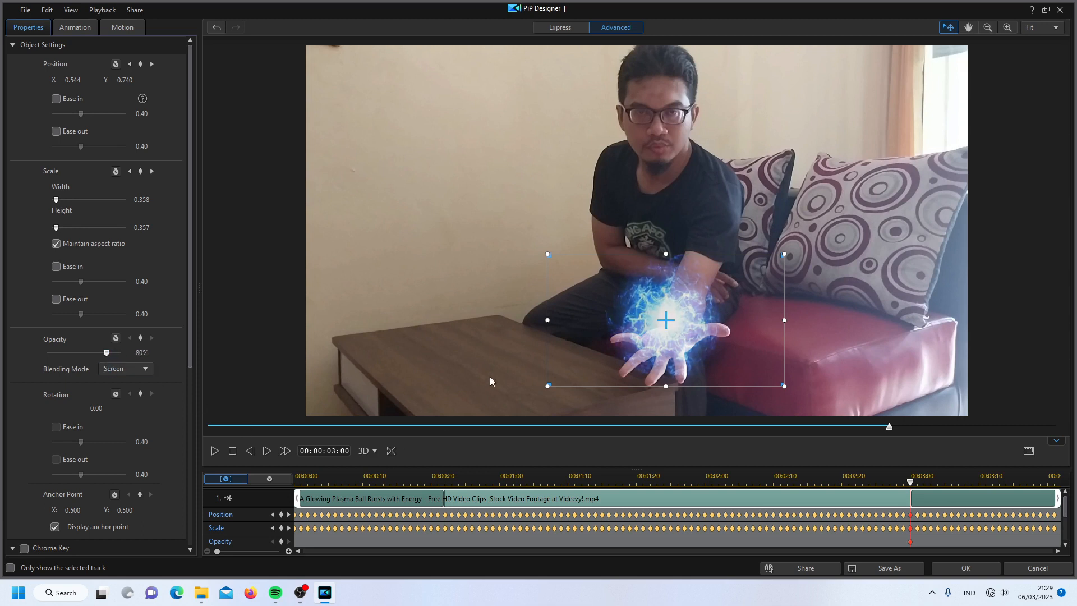
Add an opacity keyframe of 60% to the plasma ball clip at 00:00:03:02
left_click(346, 452)
key("Return")
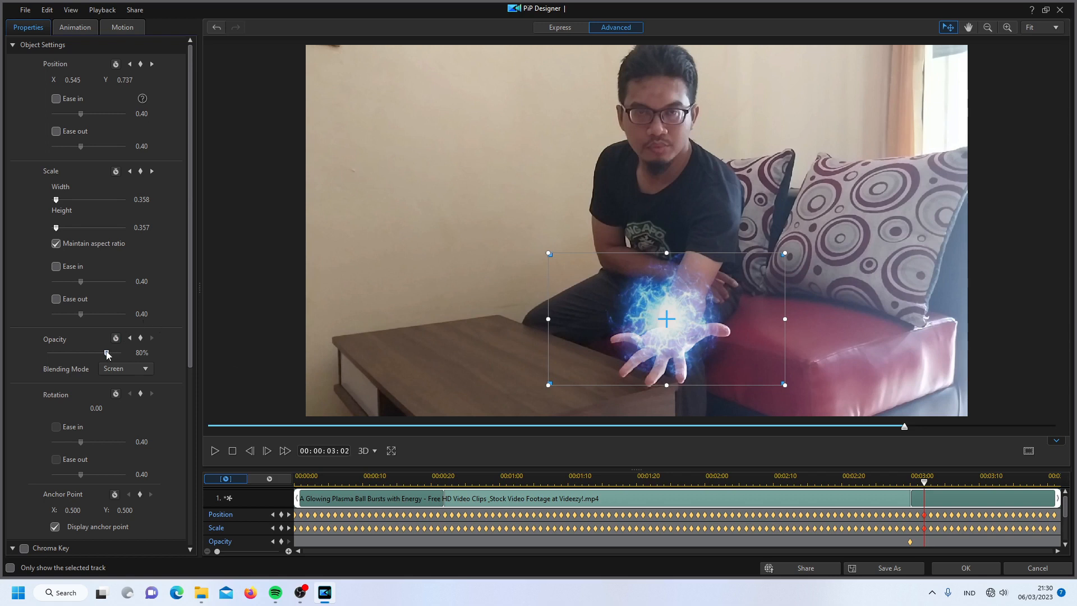
left_click(141, 338)
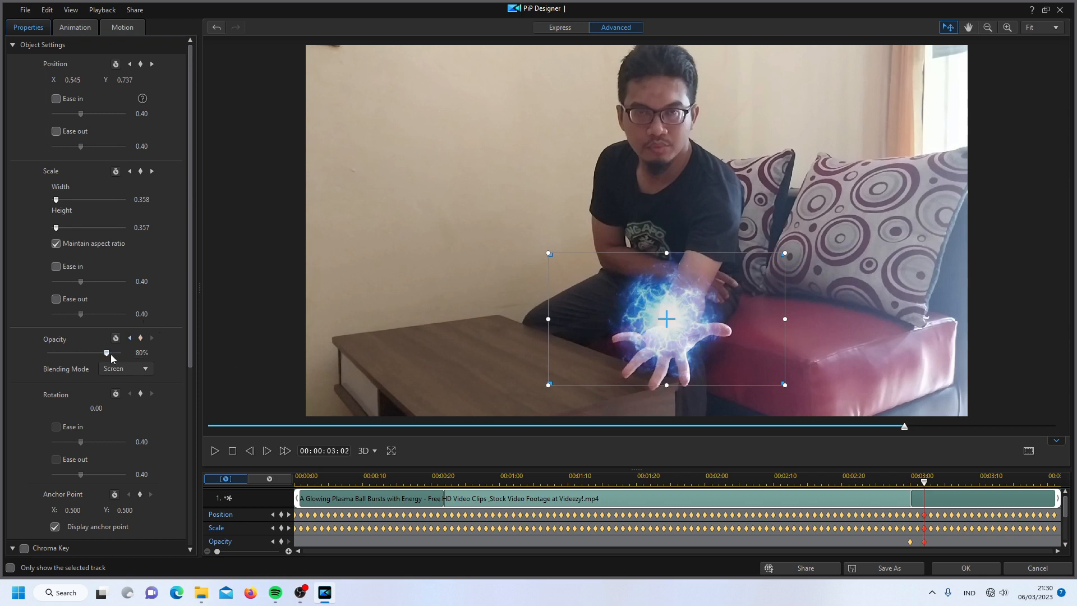
left_click_drag(106, 354, 94, 362)
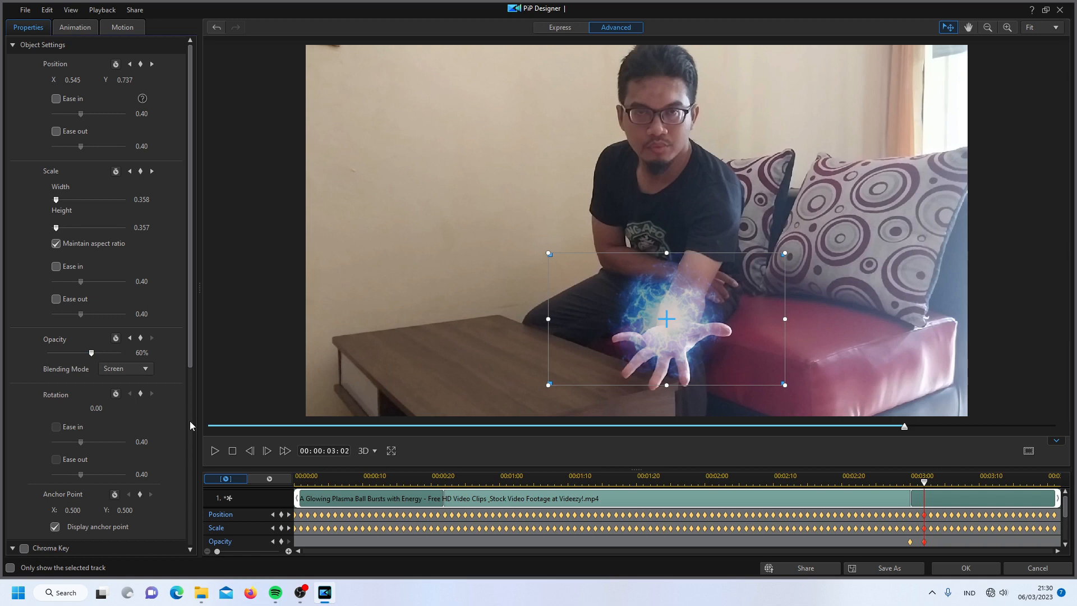
Add an opacity keyframe of 40% to the plasma ball clip at 00:00:03:07
left_click(344, 451)
type("07")
key("Return")
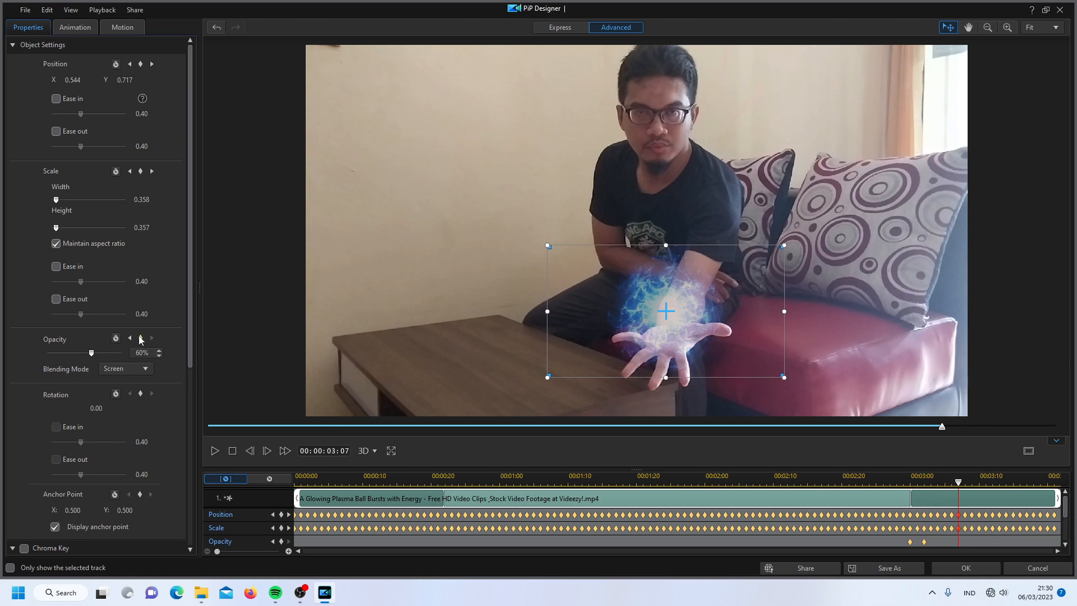
left_click(96, 352)
left_click_drag(92, 353, 78, 357)
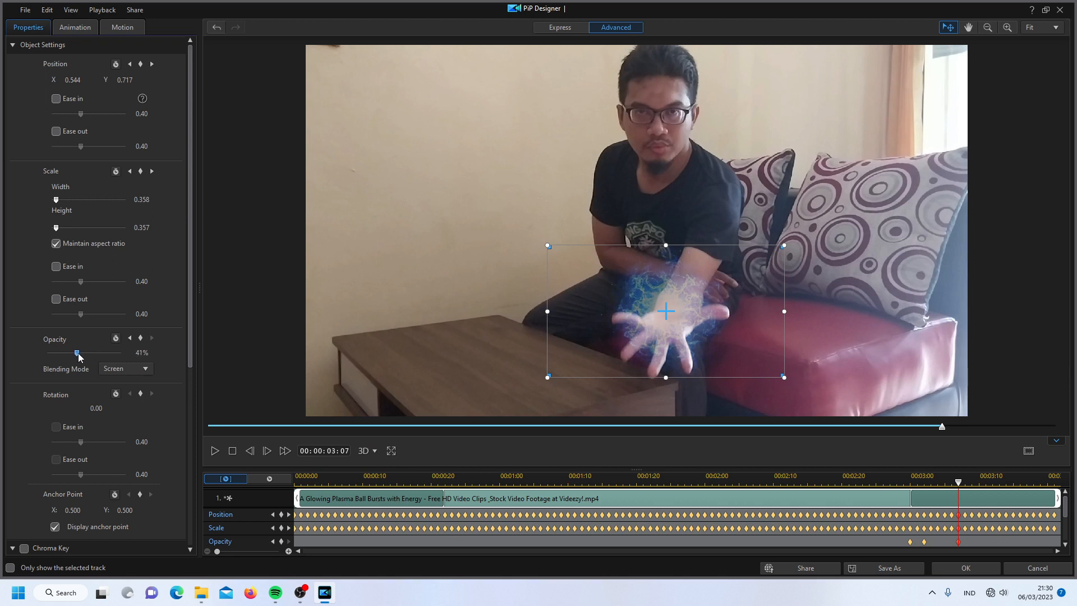
Add an opacity keyframe of 20% to the plasma ball clip at 00:00:03:10
left_click(346, 452)
type("10")
key("Return")
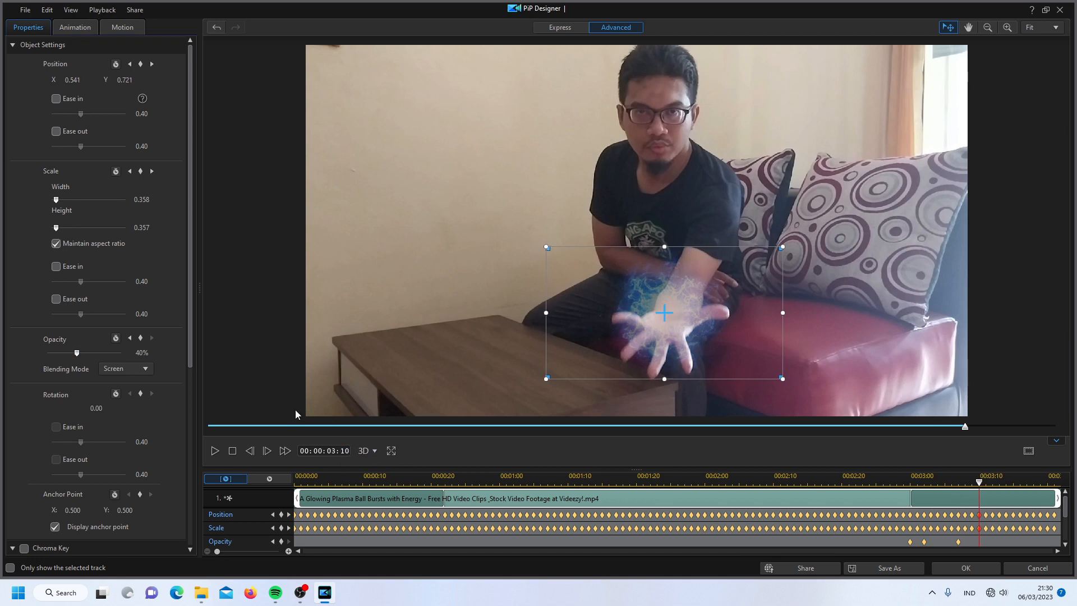
left_click(77, 352)
left_click_drag(77, 355, 62, 355)
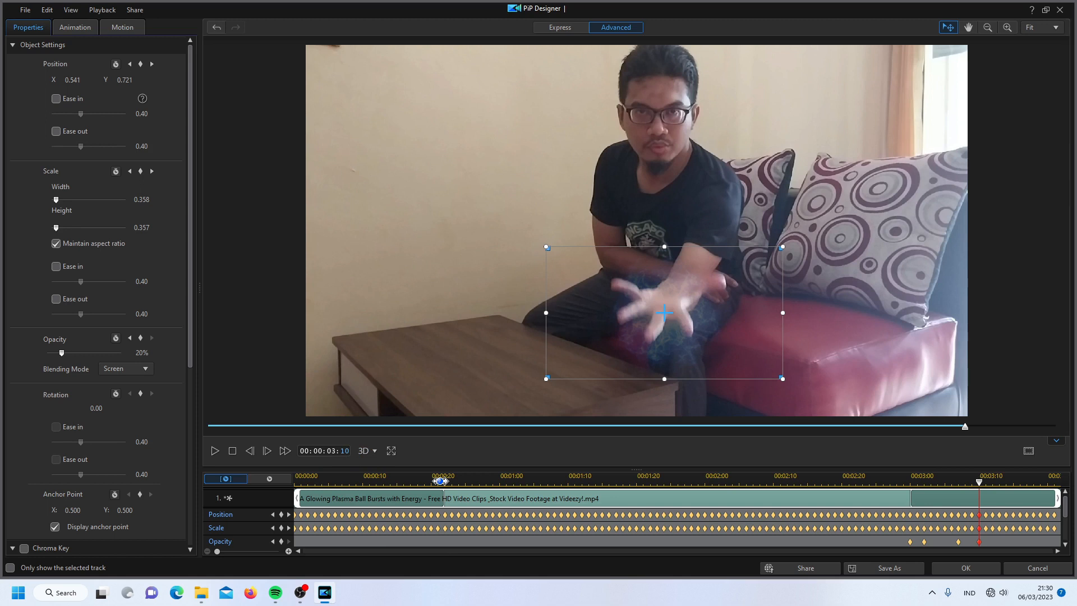
Add an opacity keyframe of 0% at 00:00:03:11 and apply the plasma ball clip's PiP Designer changes
type("11")
key("Return")
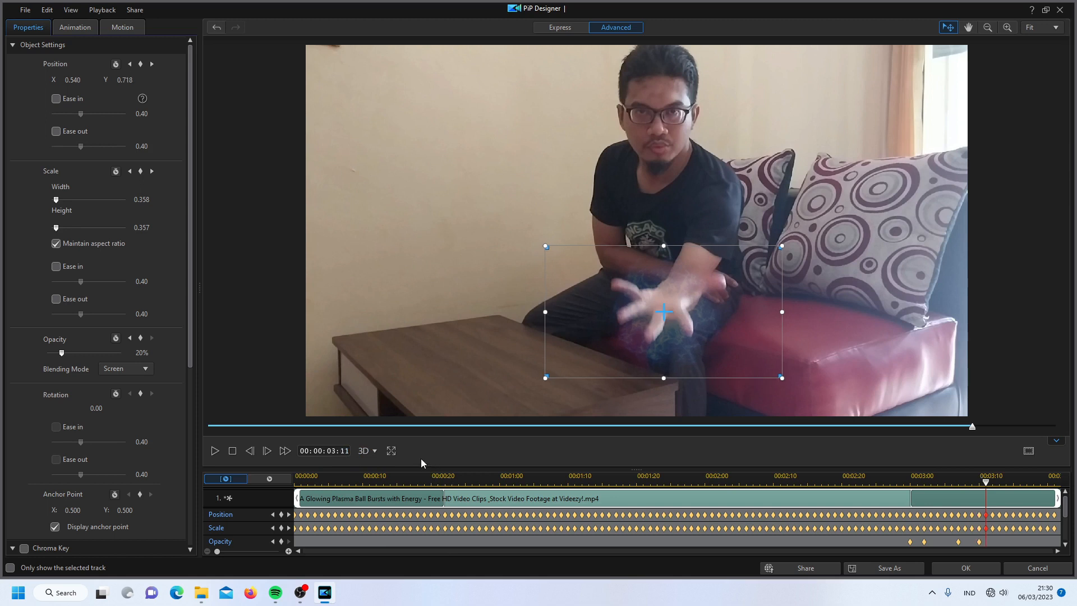
left_click(140, 339)
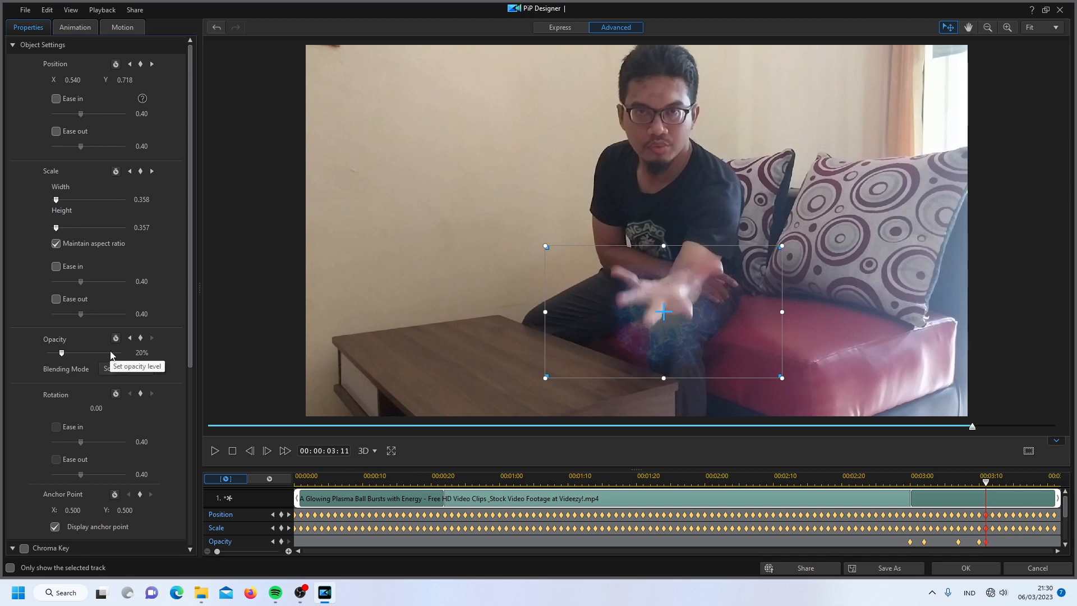
left_click_drag(61, 352, 31, 356)
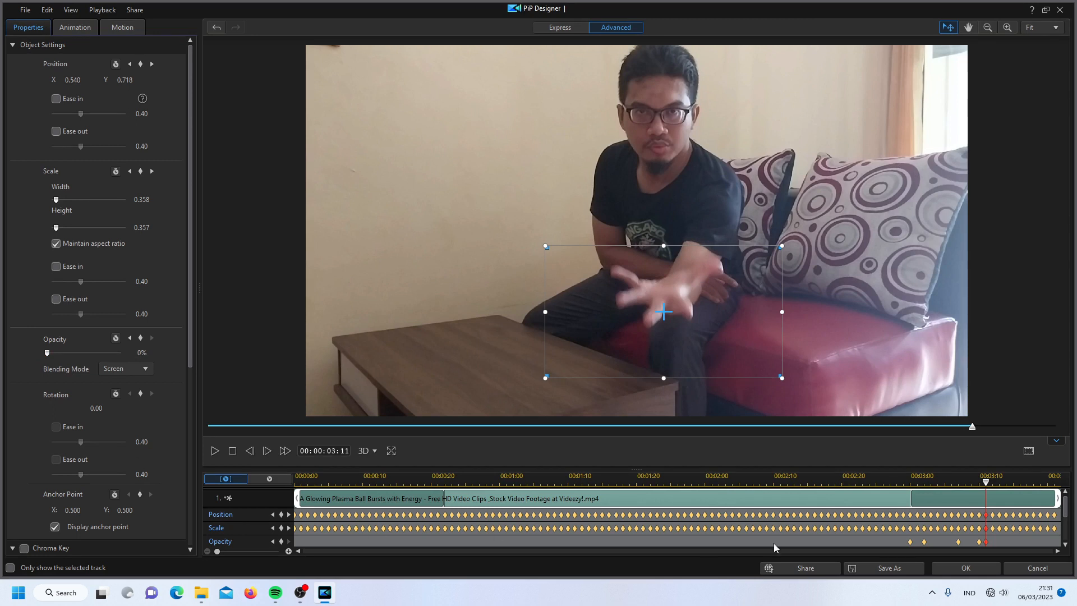
left_click(964, 567)
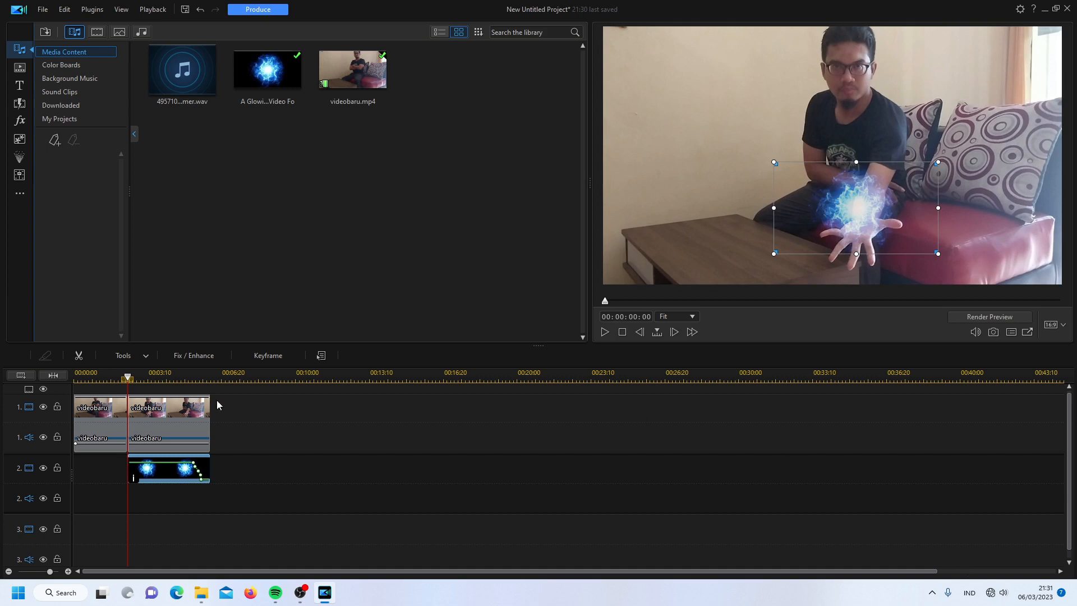
Enable Color Adjustment on the plasma ball clip with brightness 39, saturation 183 and vibrancy 82, and apply it to all
left_click(194, 359)
left_click(193, 357)
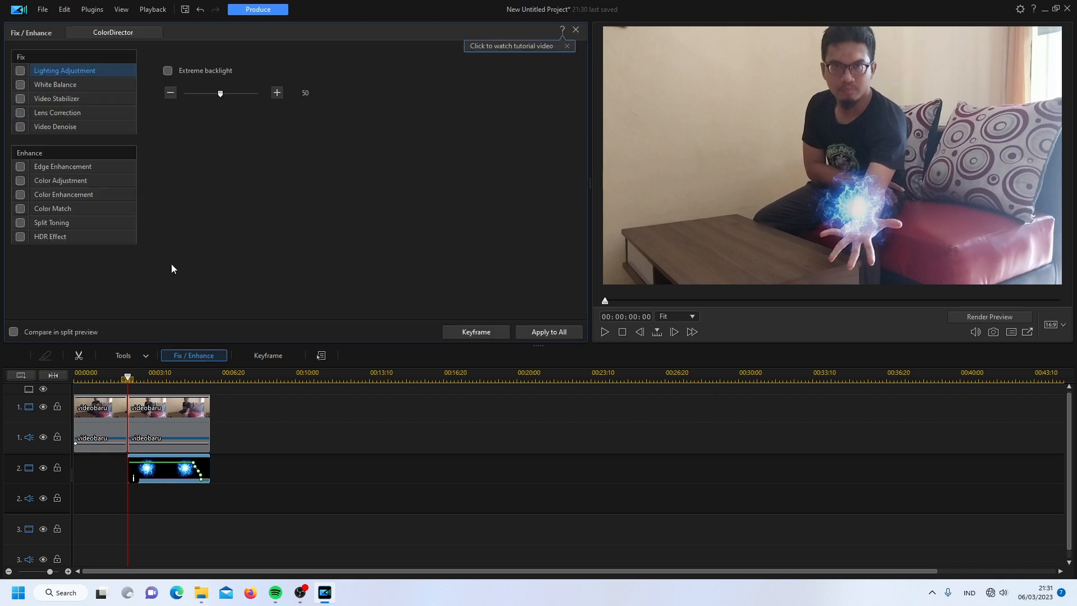
left_click(19, 181)
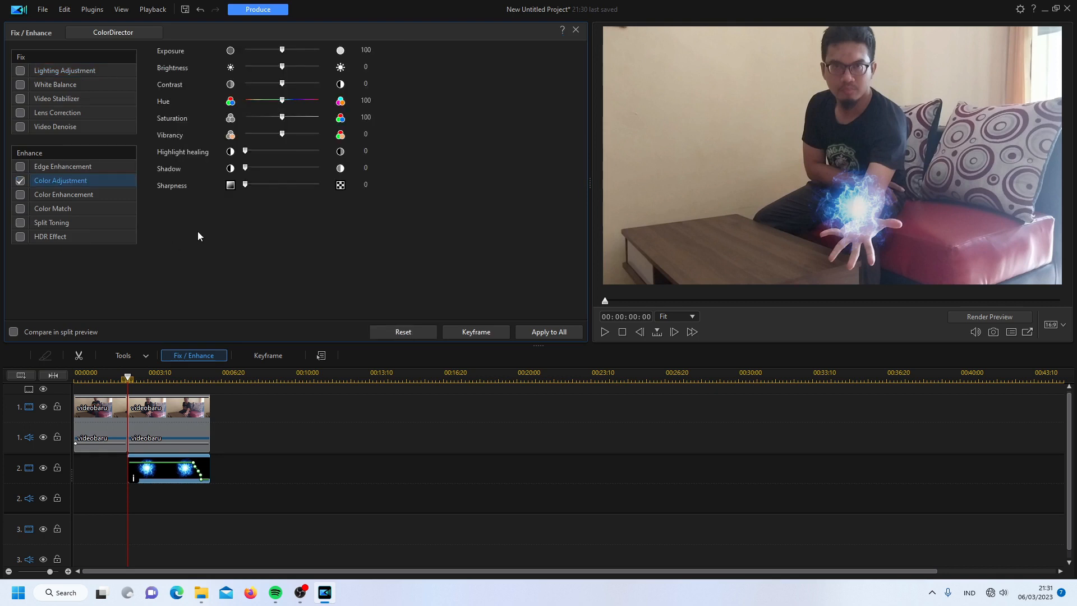
left_click(365, 67)
type("39")
left_click(373, 117)
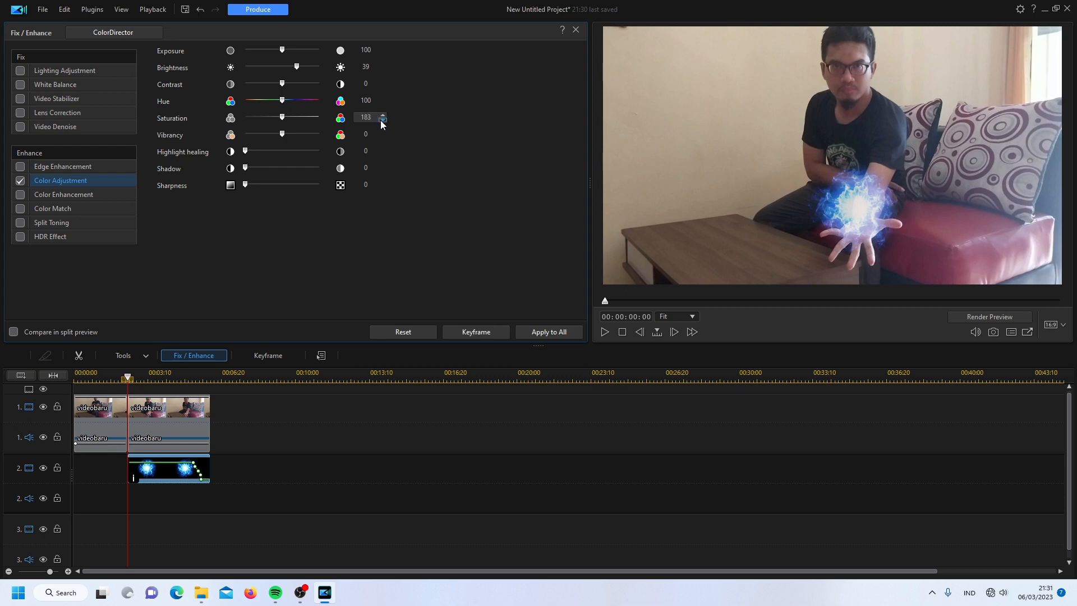
left_click(373, 134)
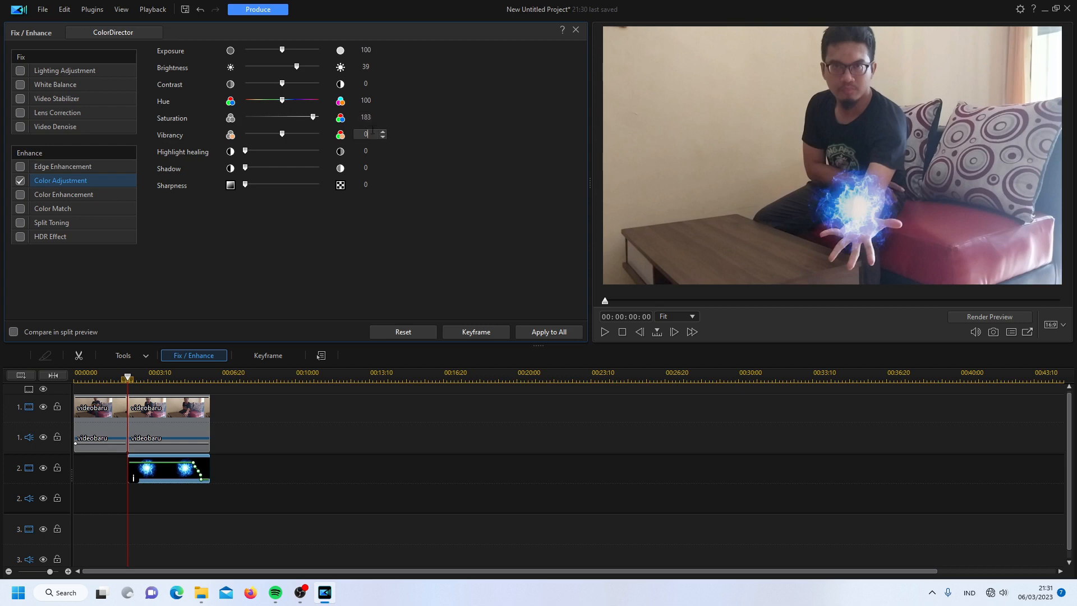
type("82")
left_click(540, 331)
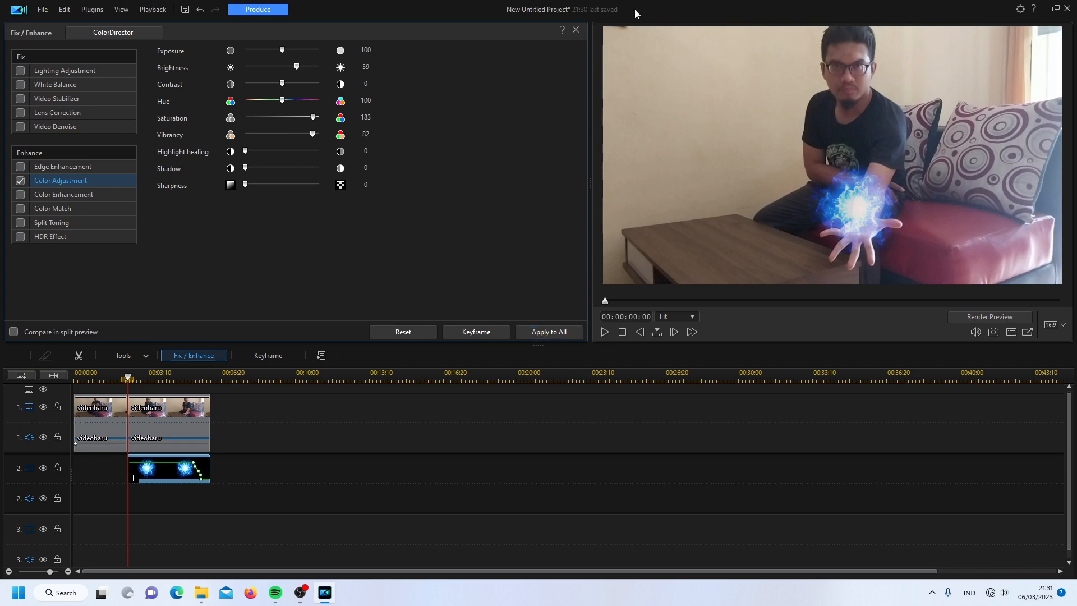
left_click(576, 28)
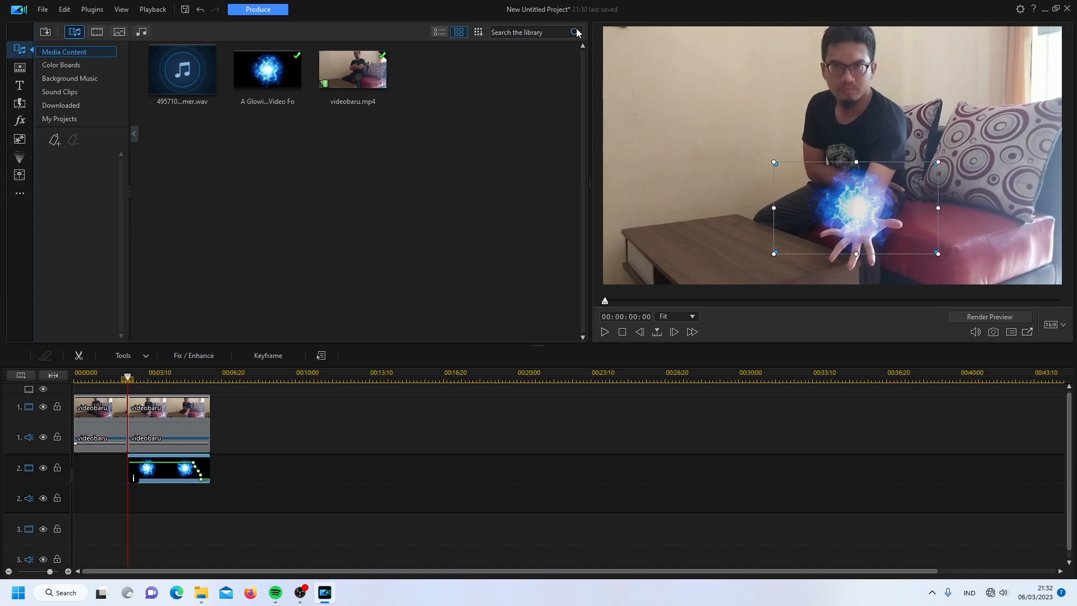